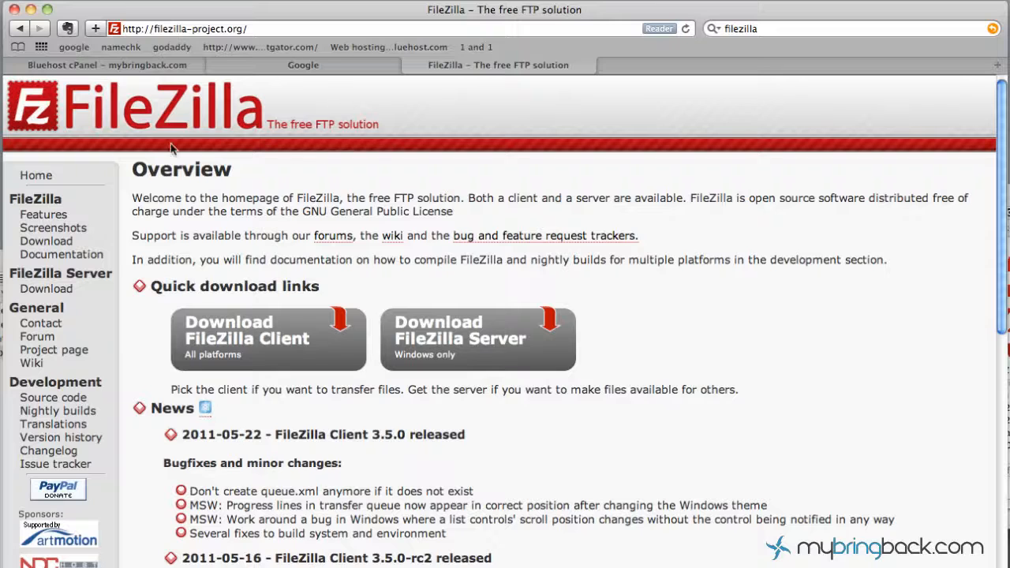
# - Search Google for 'filezilla' and open the 'FileZilla - The free FTP solution' result
pyautogui.click(332, 65)
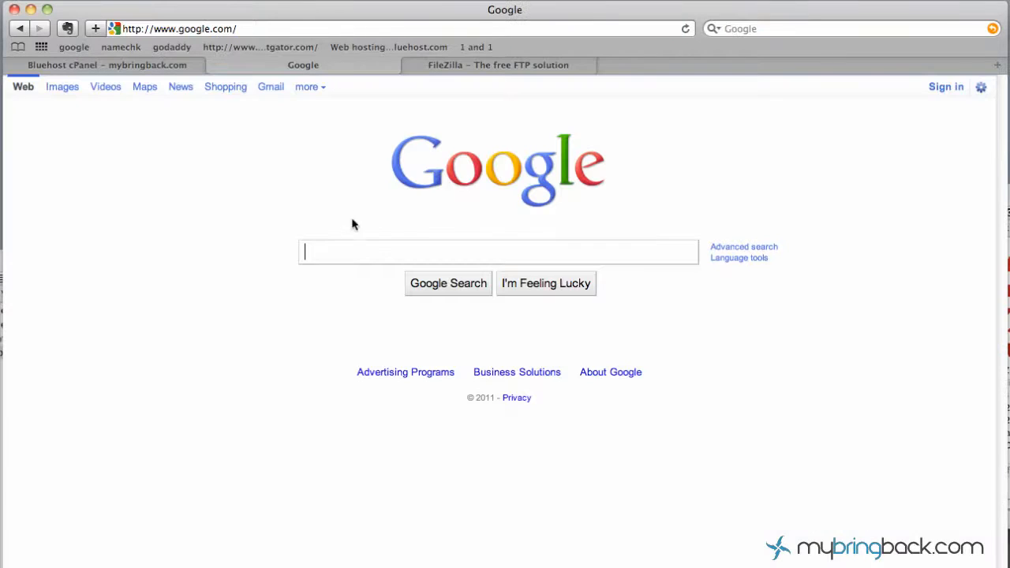
pyautogui.write('fil')
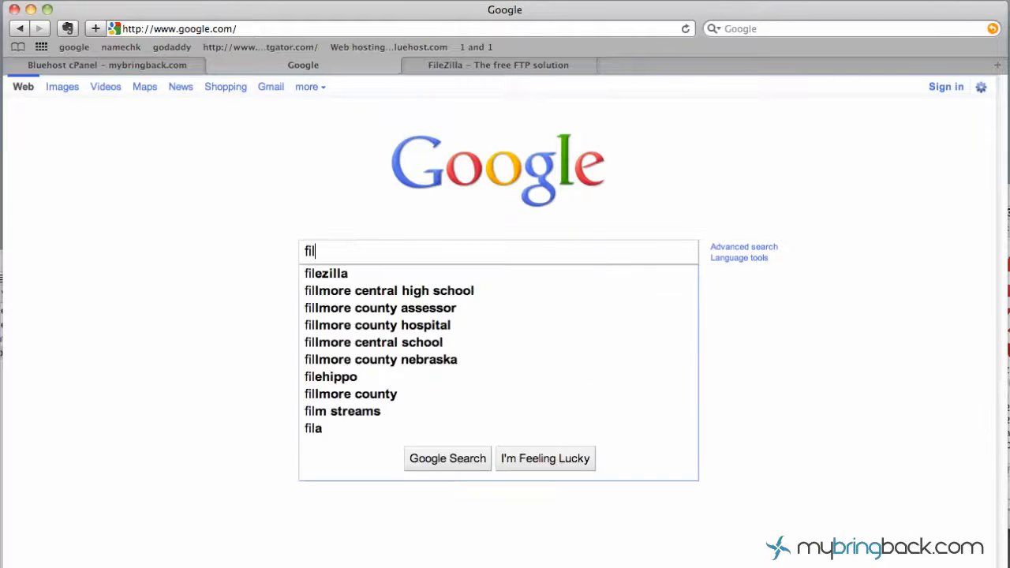
pyautogui.write('ezilla')
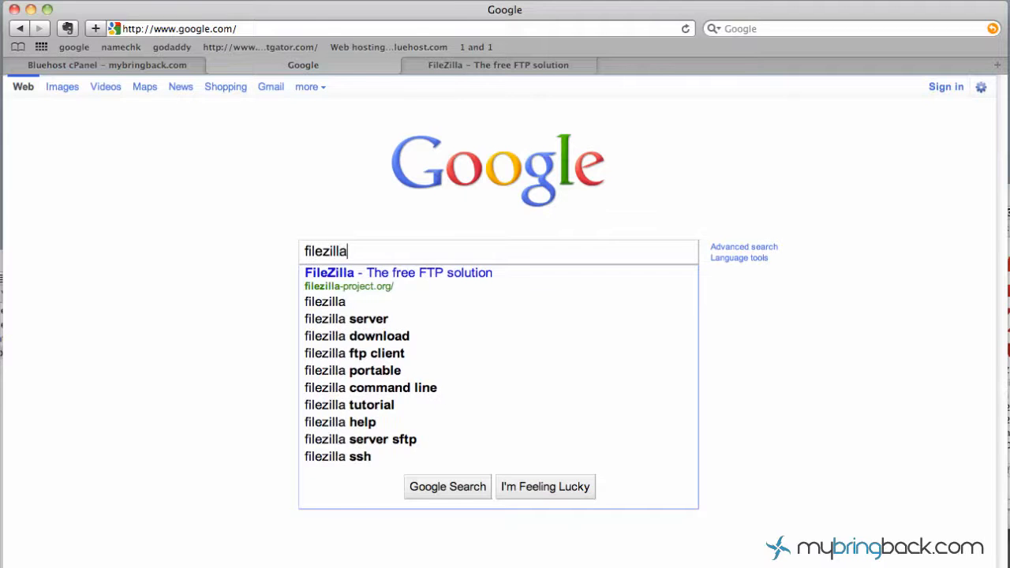
pyautogui.press('Return')
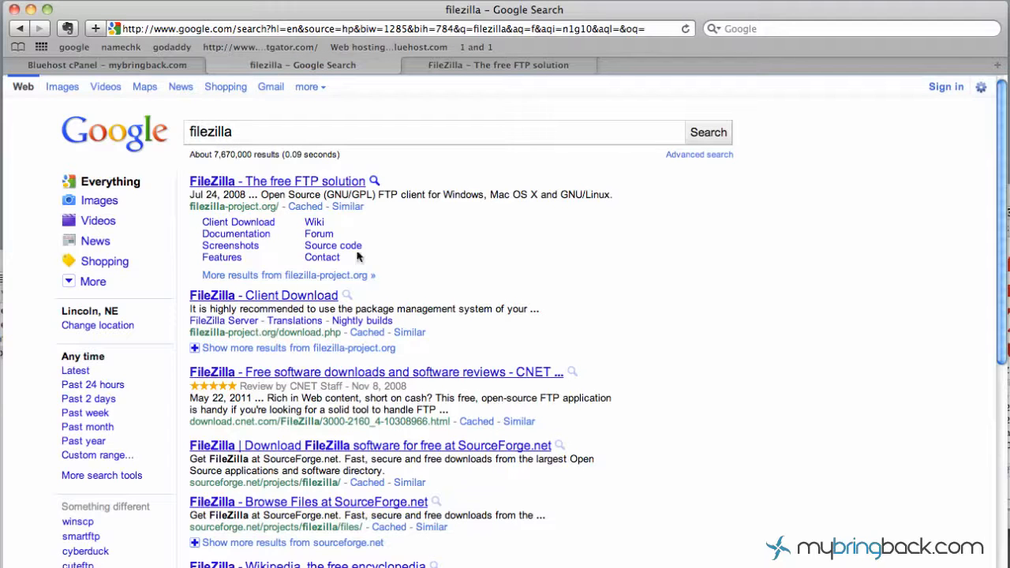
pyautogui.click(277, 183)
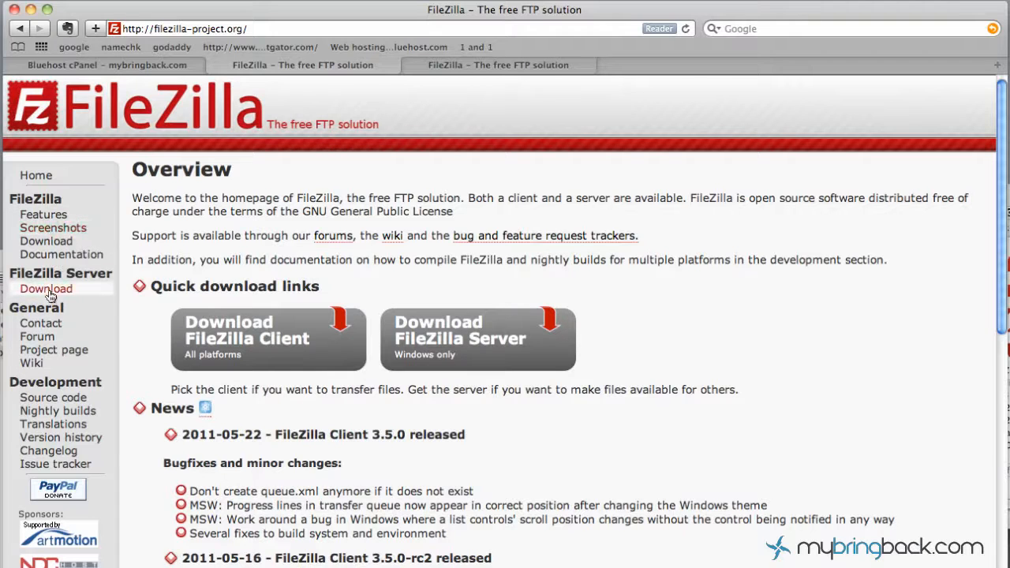
# - Reach the FileZilla Client 3.5.0 download page and bring up the Downloads folder
pyautogui.click(277, 346)
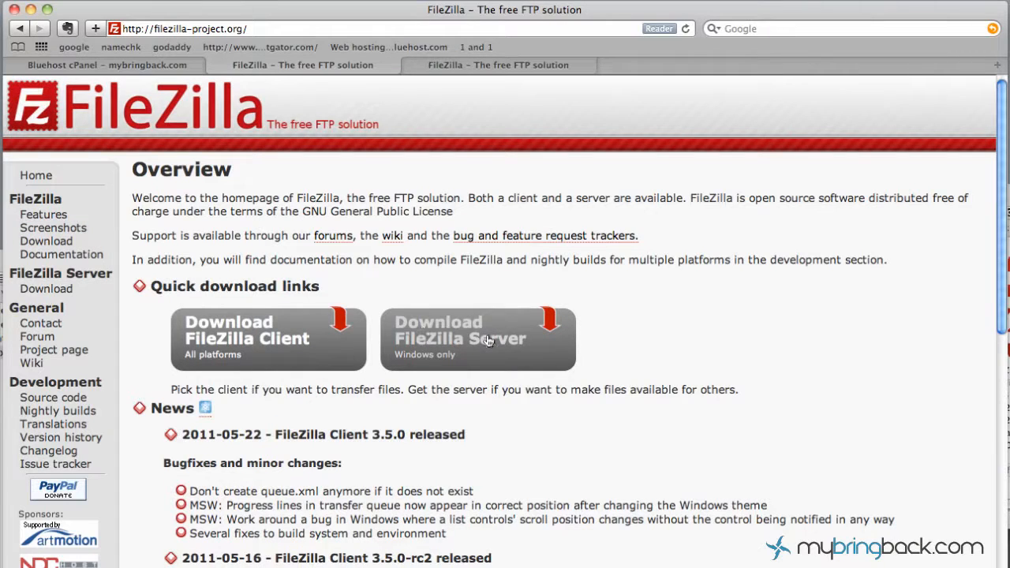
pyautogui.click(253, 340)
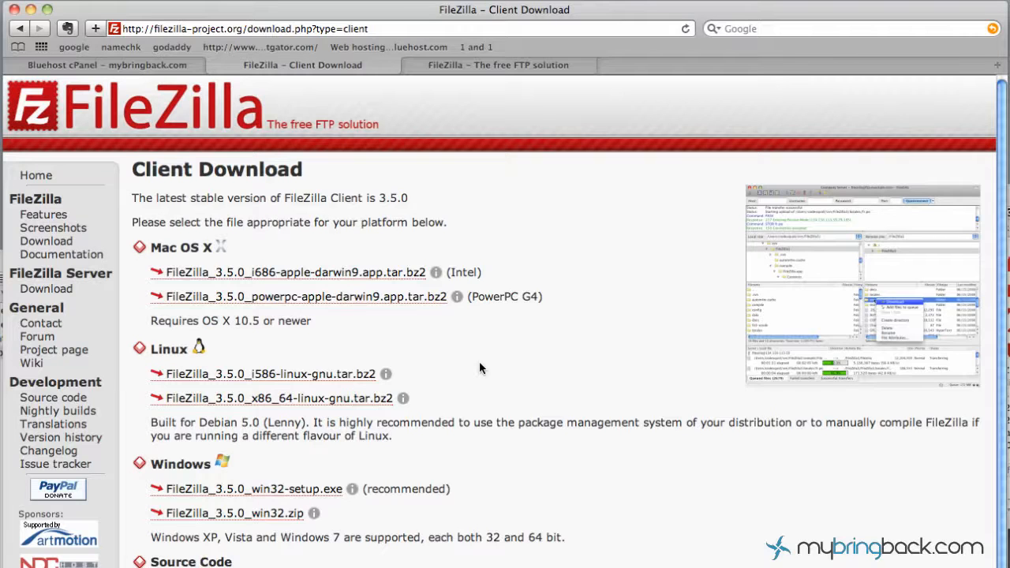
pyautogui.click(293, 277)
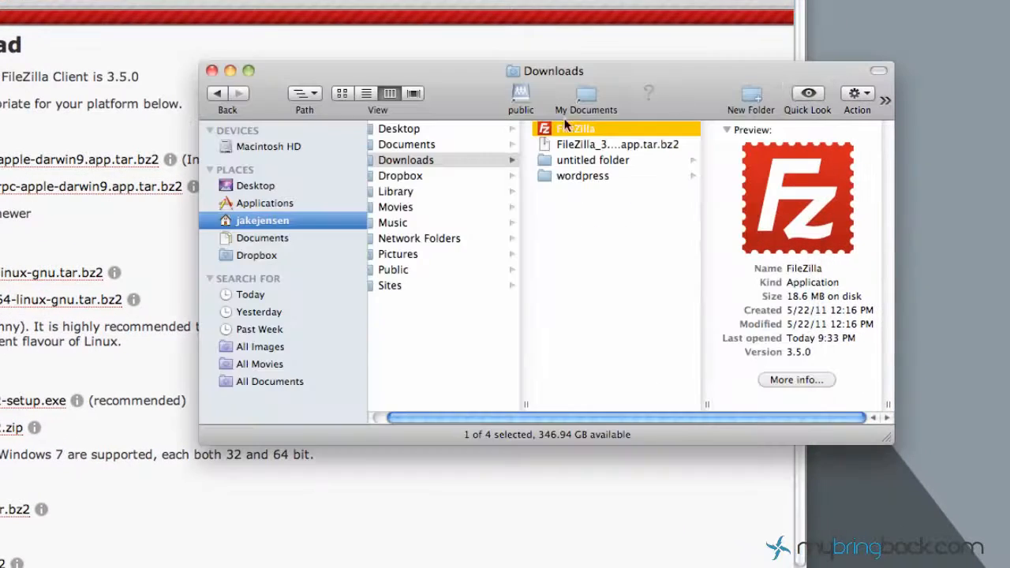
# - Launch the FileZilla 3.5.0 application from the Downloads folder
pyautogui.click(609, 147)
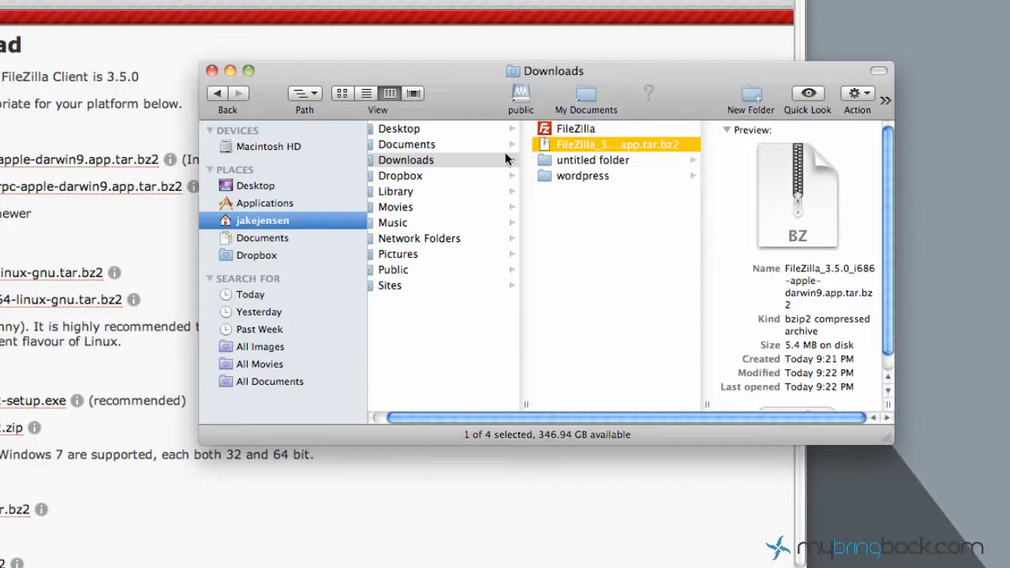
pyautogui.doubleClick(588, 132)
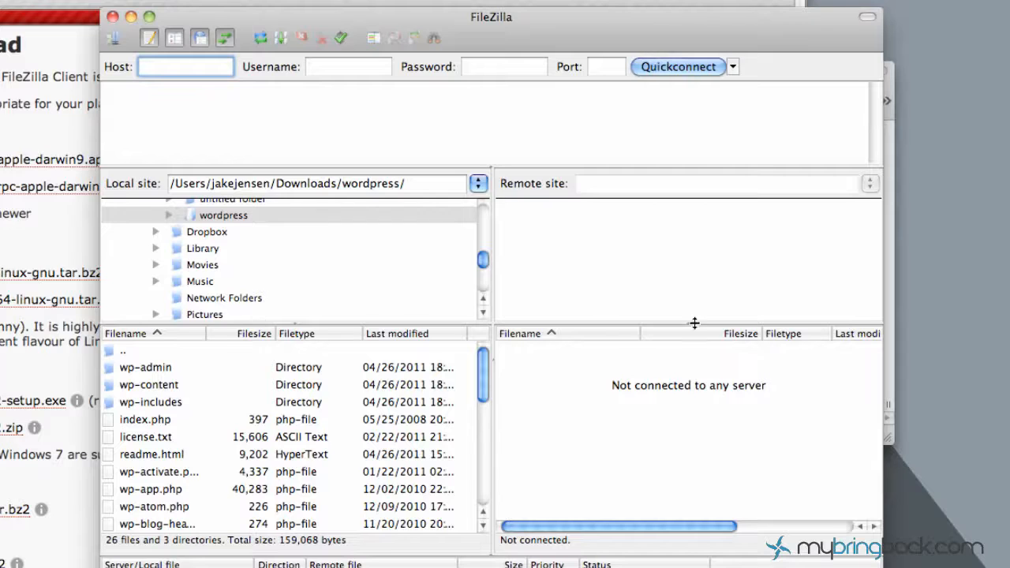
# - Select the local wordpress folder, then switch Safari to the Bluehost cPanel tab
pyautogui.click(228, 216)
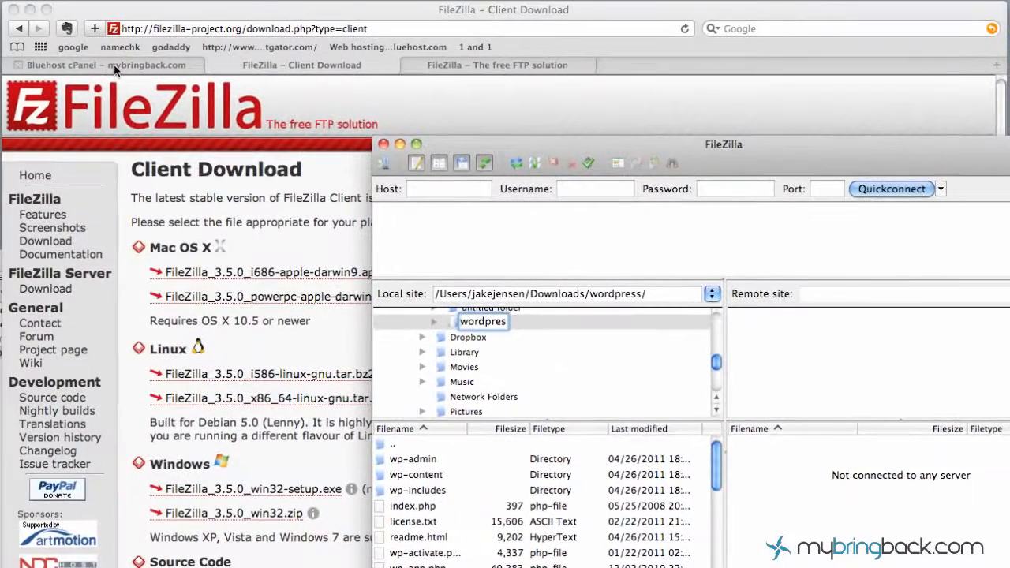
pyautogui.click(114, 65)
pyautogui.click(114, 65)
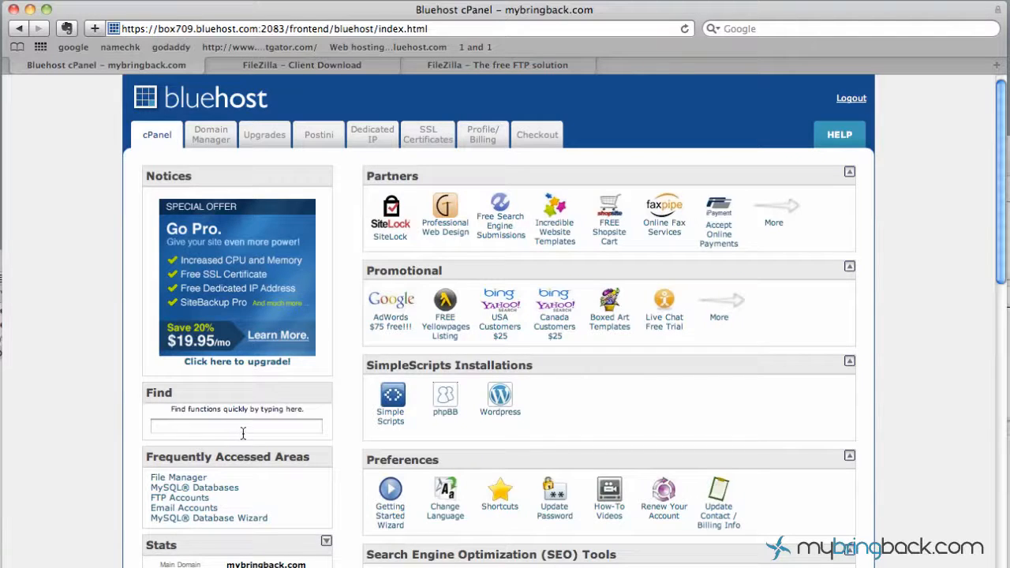
# - Scroll down to cPanel's Files section and open FTP Accounts
pyautogui.click(207, 429)
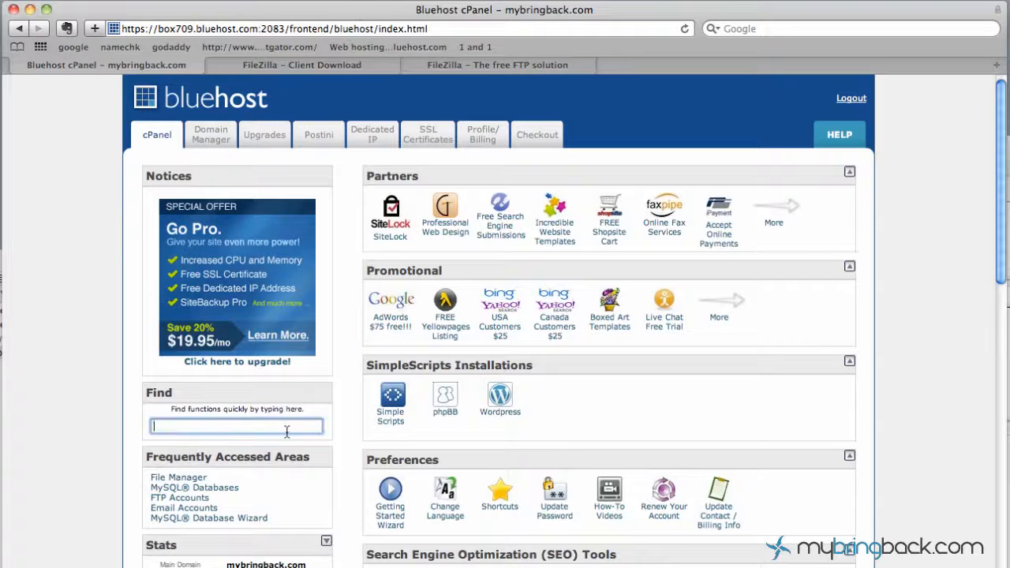
pyautogui.scroll(-3, 363, 457)
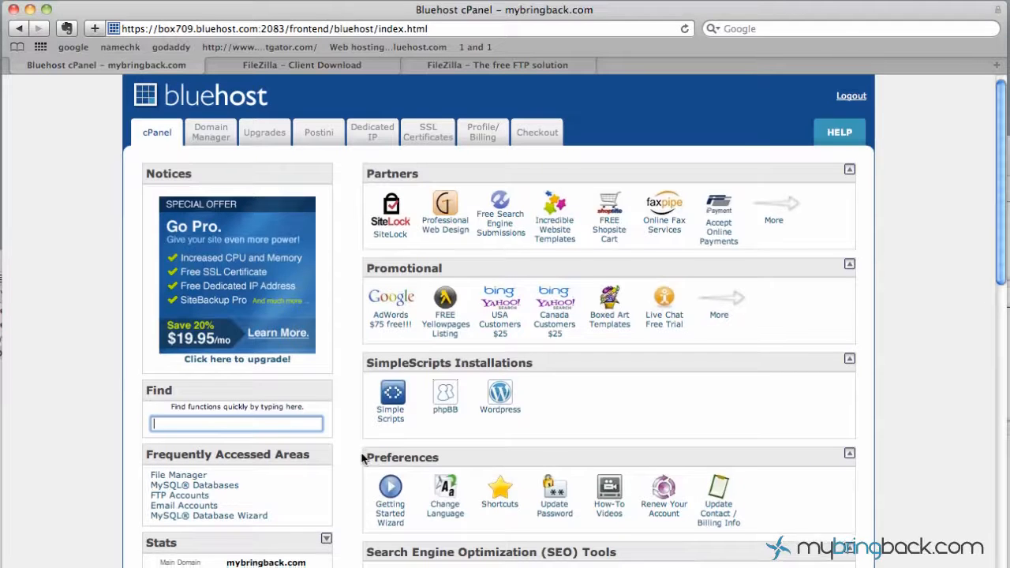
pyautogui.scroll(-5, 360, 457)
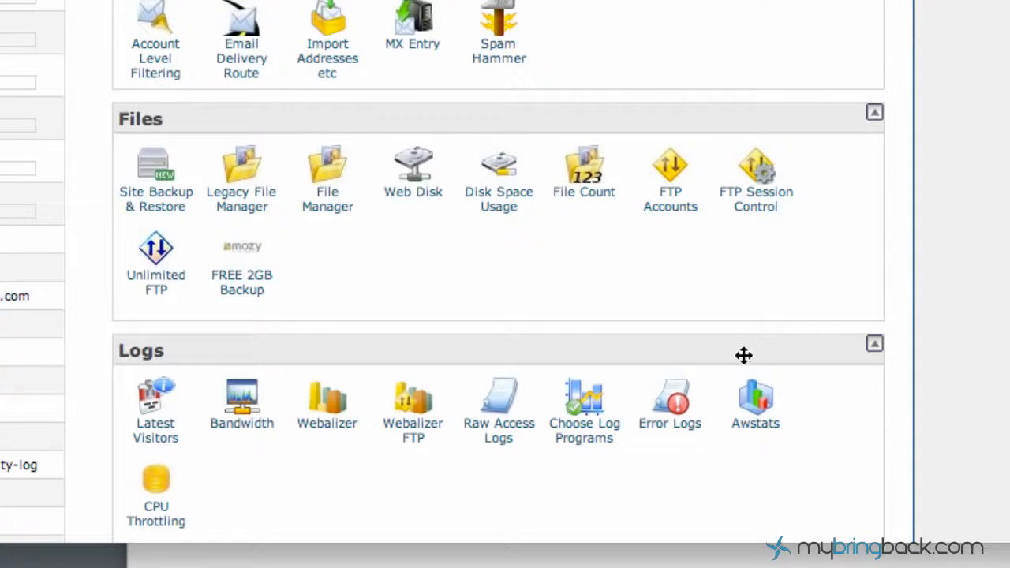
pyautogui.click(671, 207)
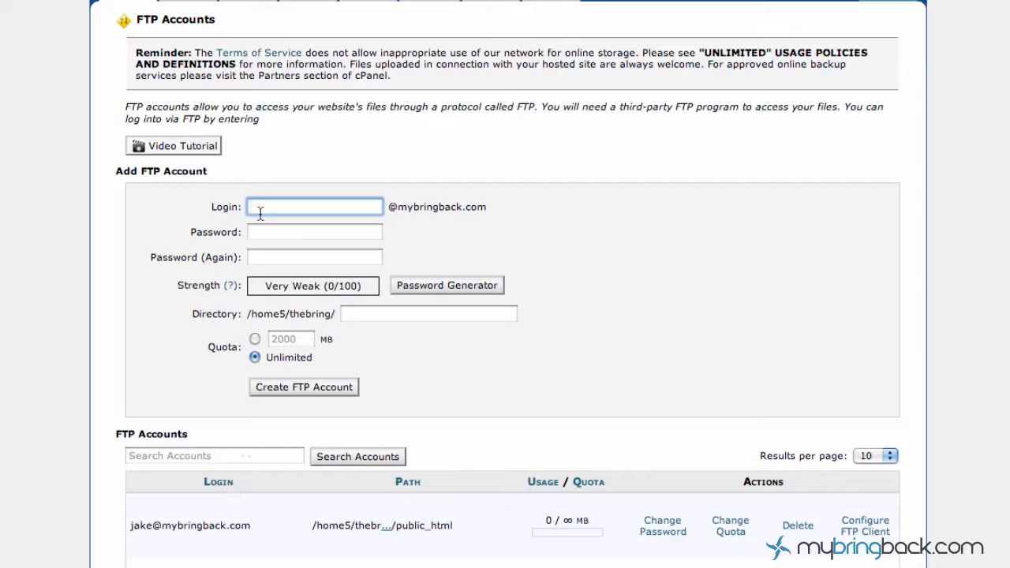
pyautogui.write('d')
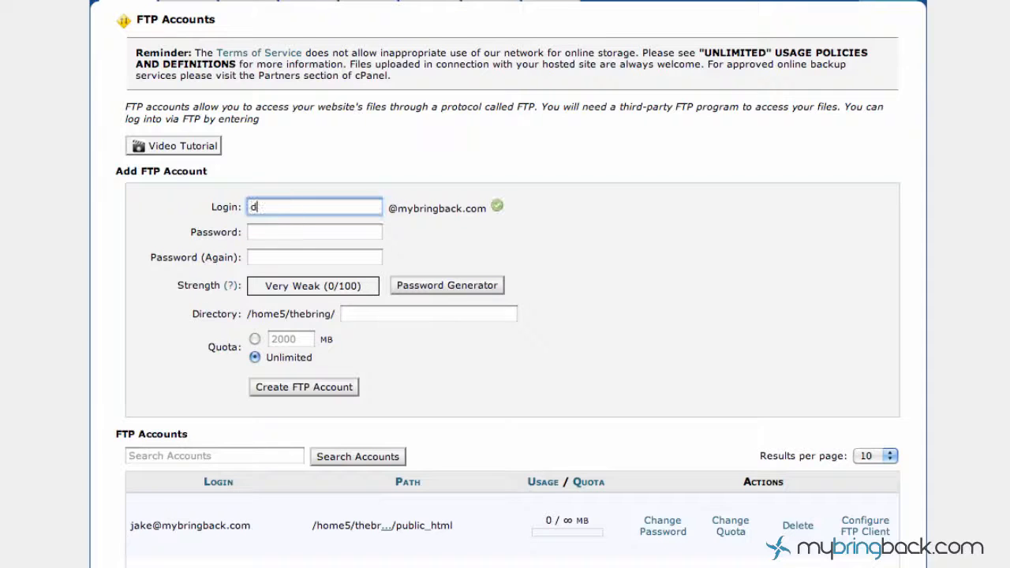
pyautogui.write('emo')
pyautogui.click(284, 231)
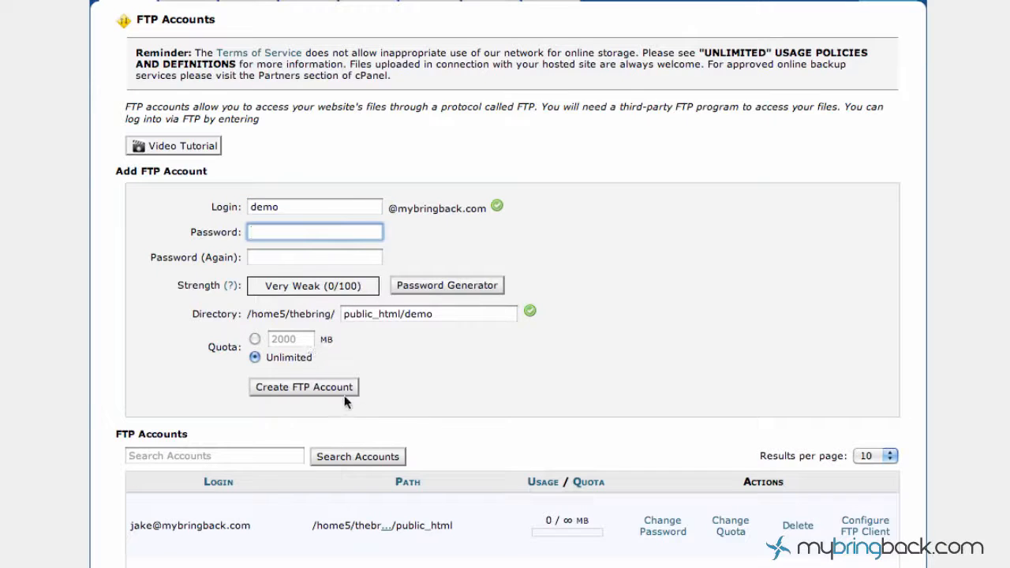
pyautogui.click(227, 207)
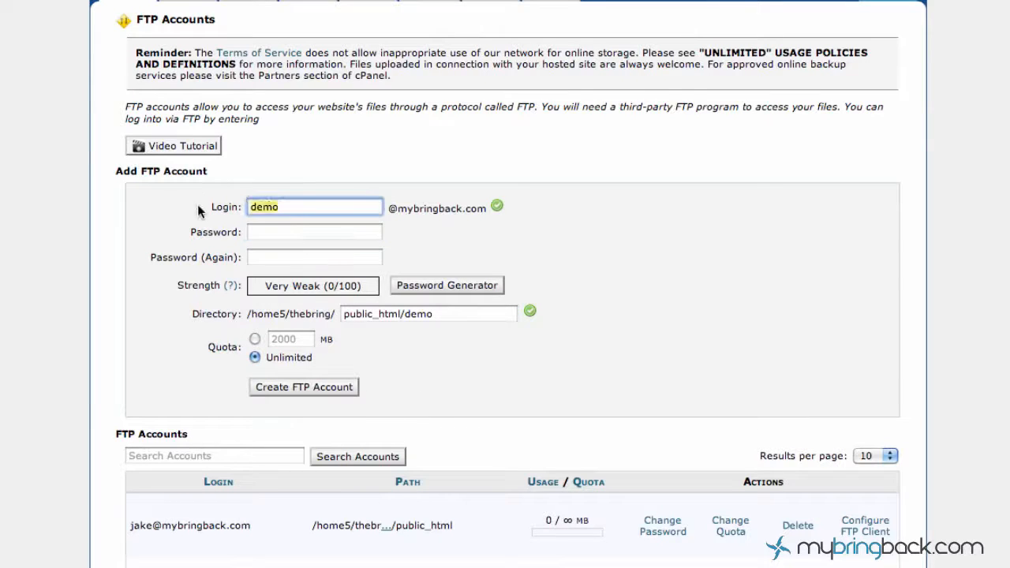
pyautogui.press('BackSpace')
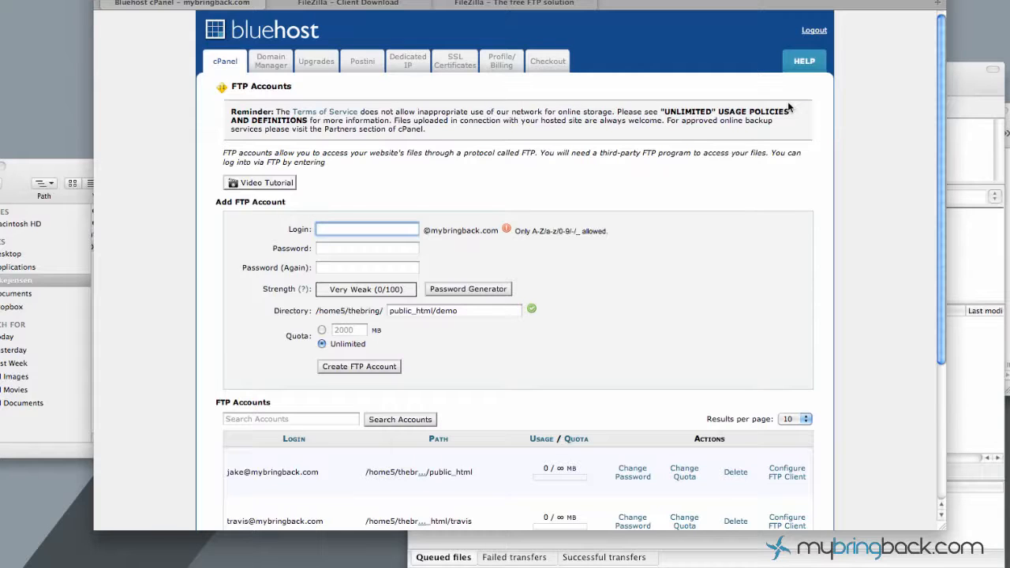
pyautogui.click(788, 199)
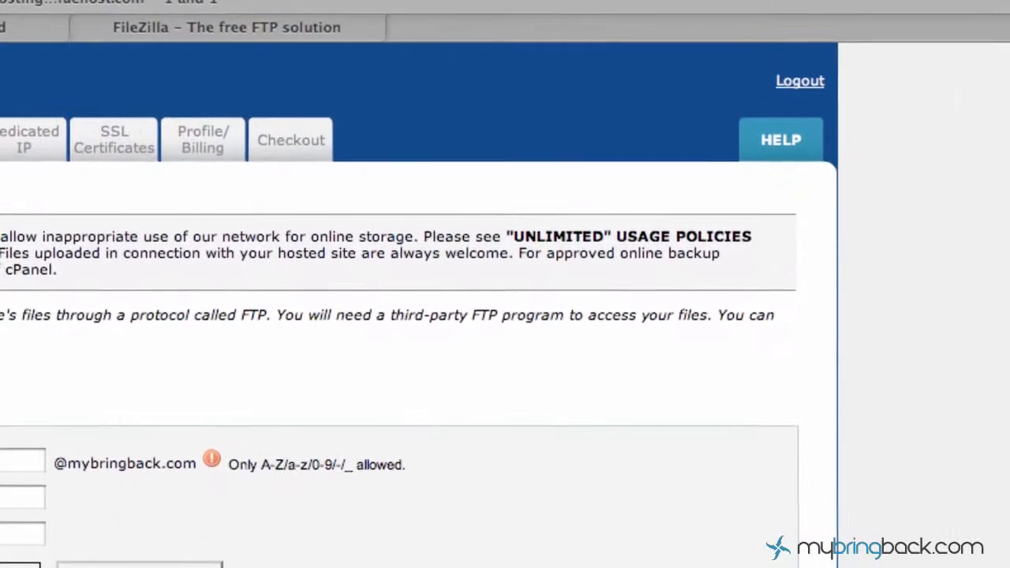
# - Enter mybringback.com as the Quickconnect host, without an ftp. prefix
pyautogui.click(956, 81)
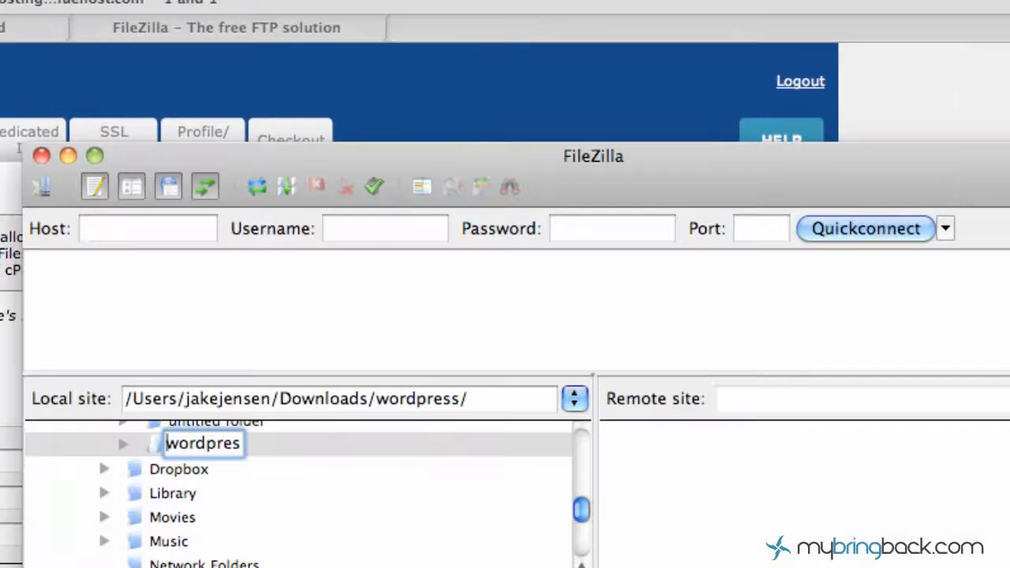
pyautogui.click(147, 228)
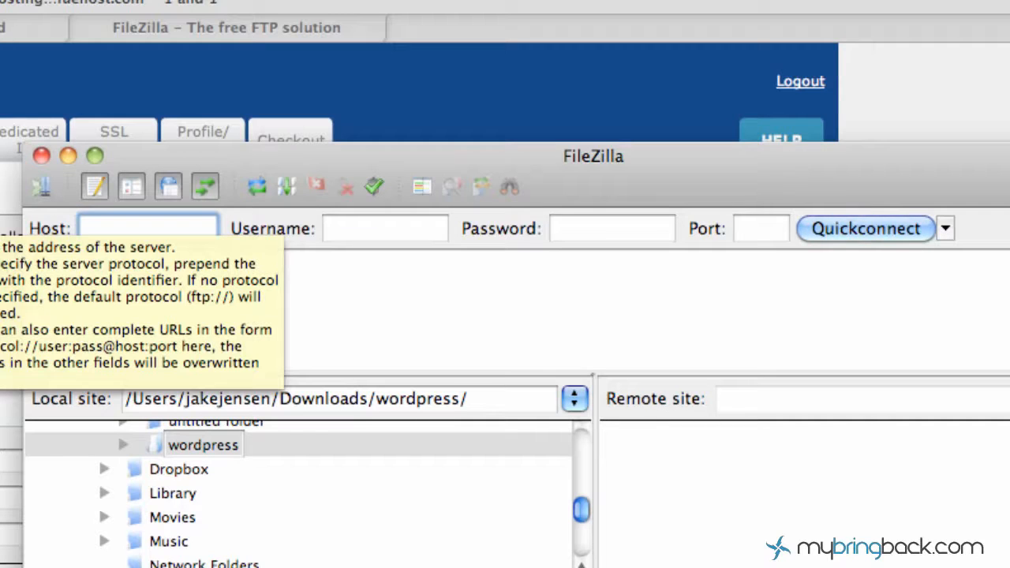
pyautogui.write('mybringback')
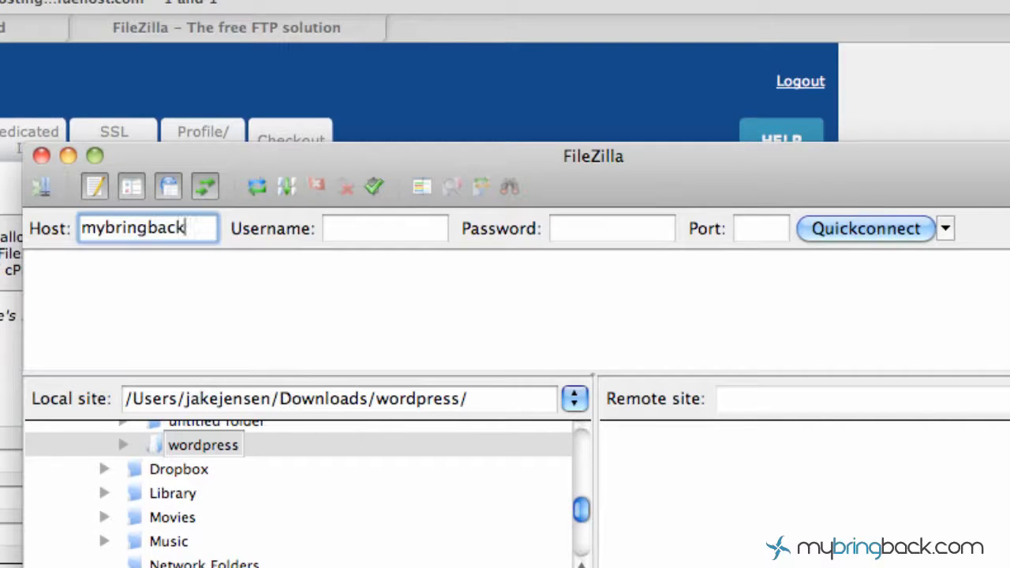
pyautogui.write('.com')
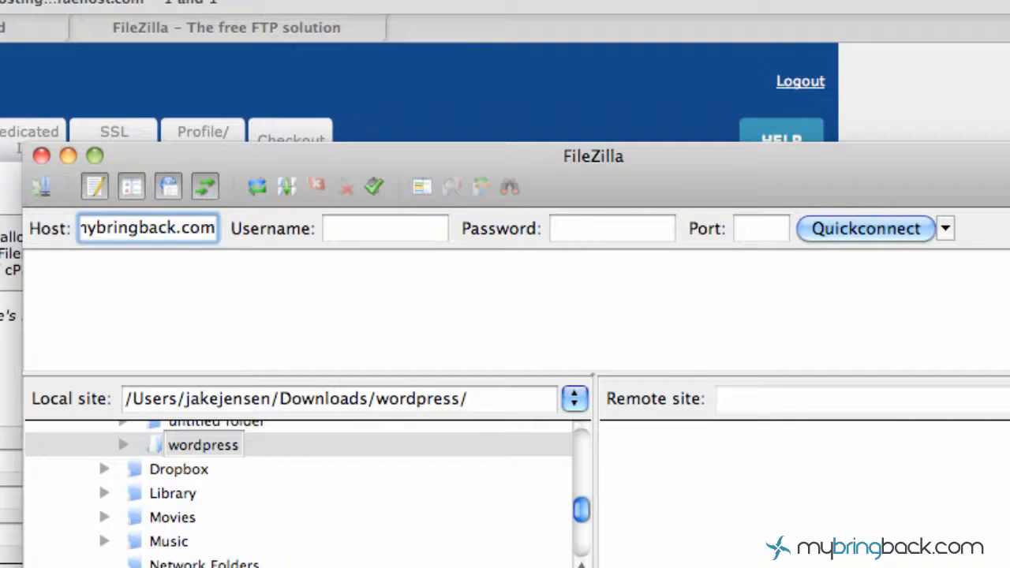
pyautogui.click(96, 228)
pyautogui.press('Left')
pyautogui.press('Left')
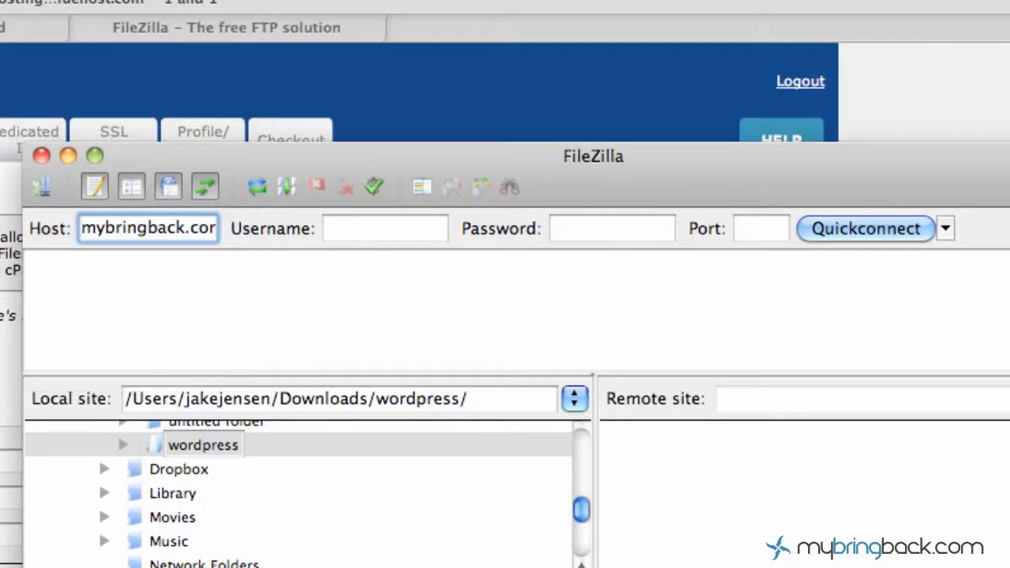
pyautogui.write('ftp')
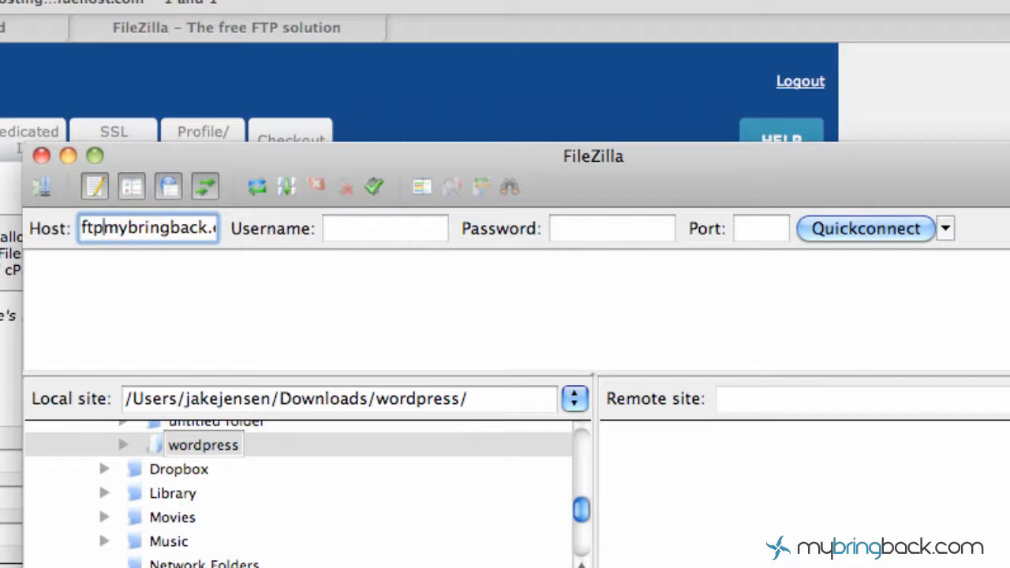
pyautogui.write('.')
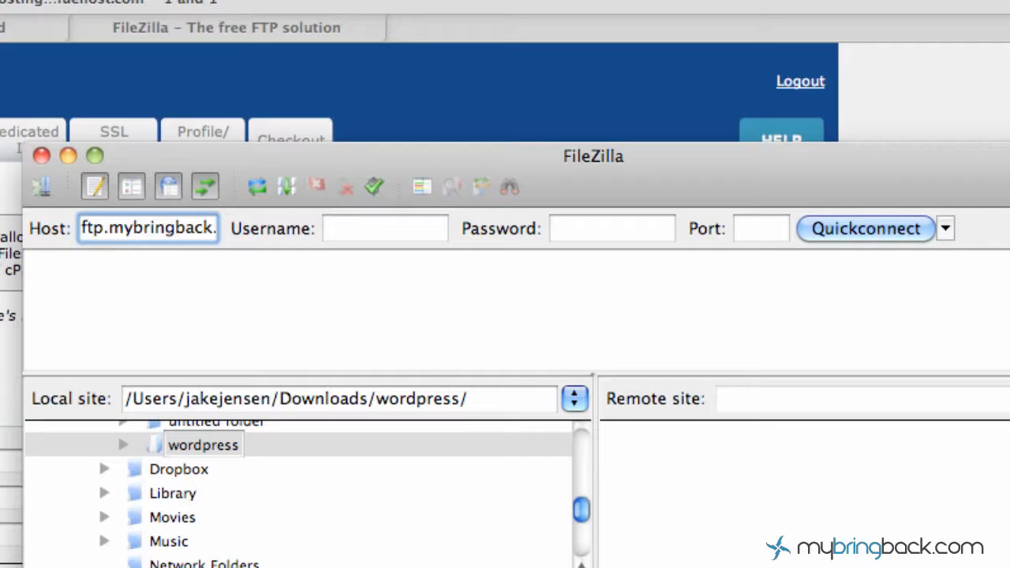
pyautogui.press('BackSpace')
pyautogui.press('BackSpace')
pyautogui.press('BackSpace')
pyautogui.press('BackSpace')
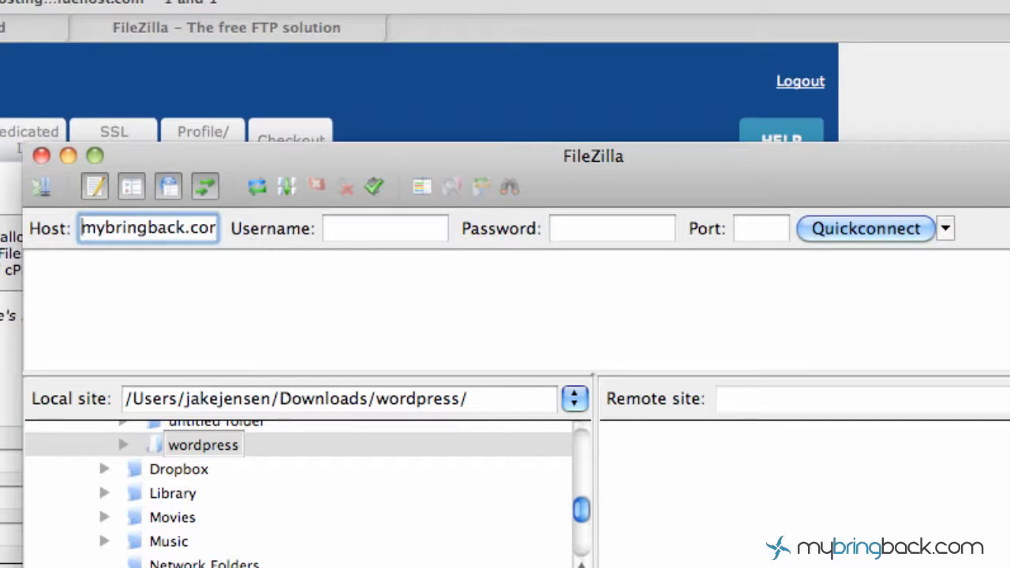
# - Enter the FTP account's username and password, then Quickconnect to the server
pyautogui.click(371, 229)
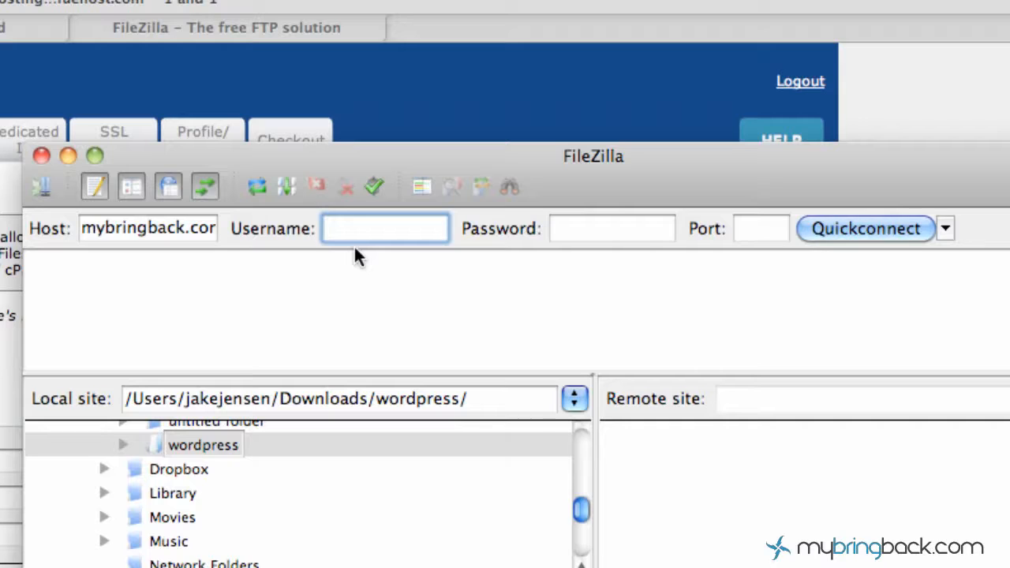
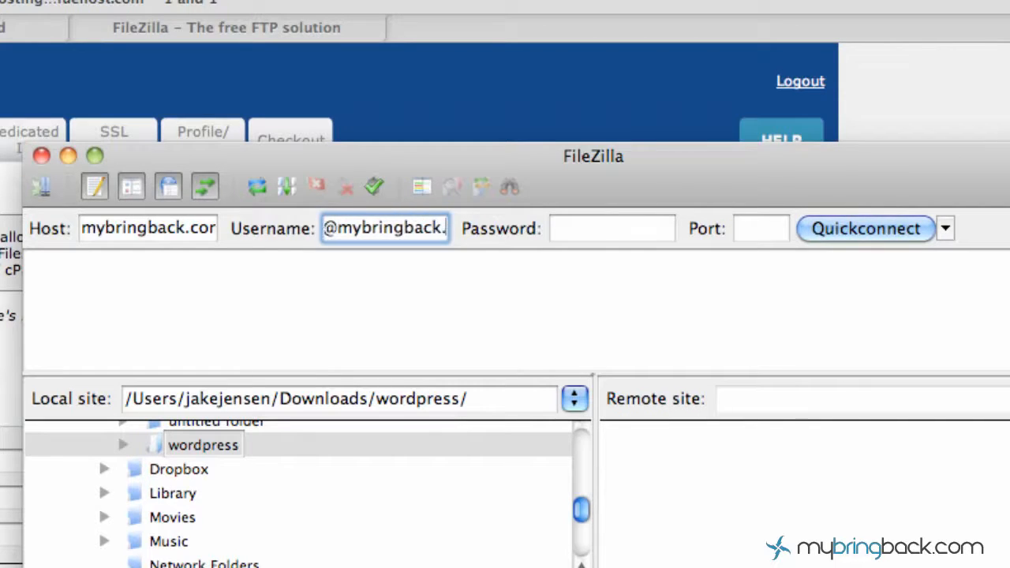
pyautogui.press('Tab')
pyautogui.write('•••••••••••')
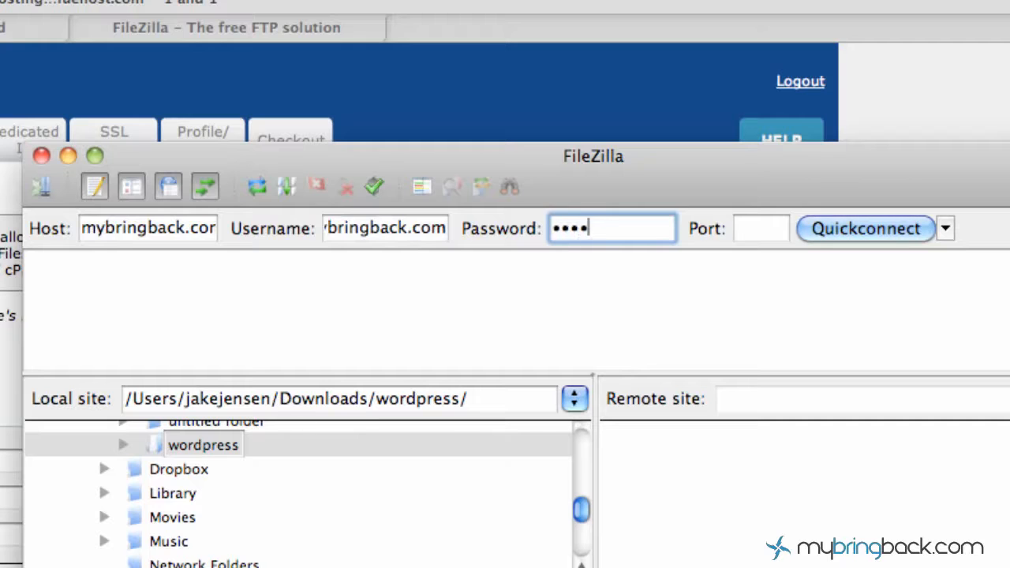
pyautogui.press('Tab')
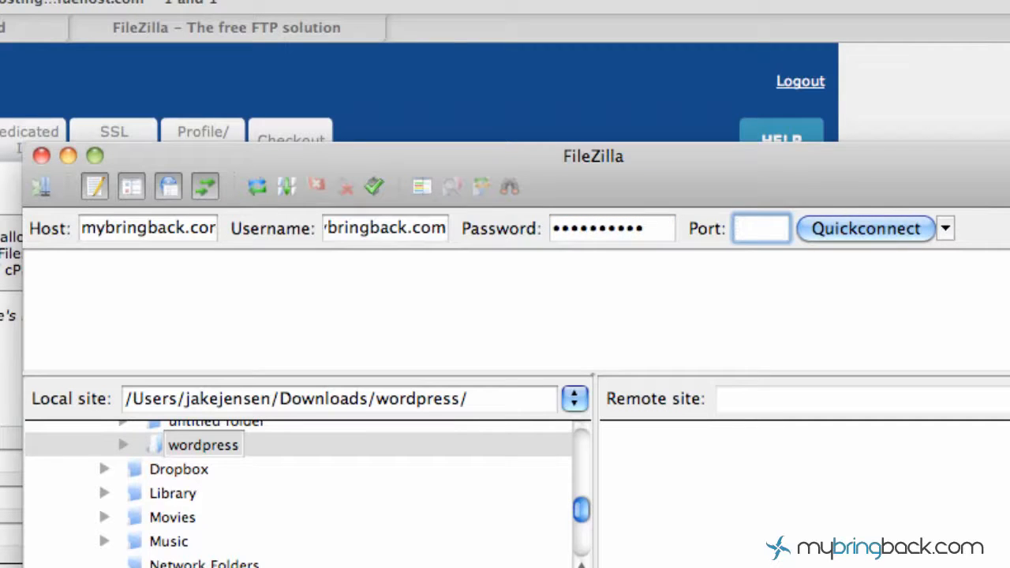
pyautogui.click(878, 227)
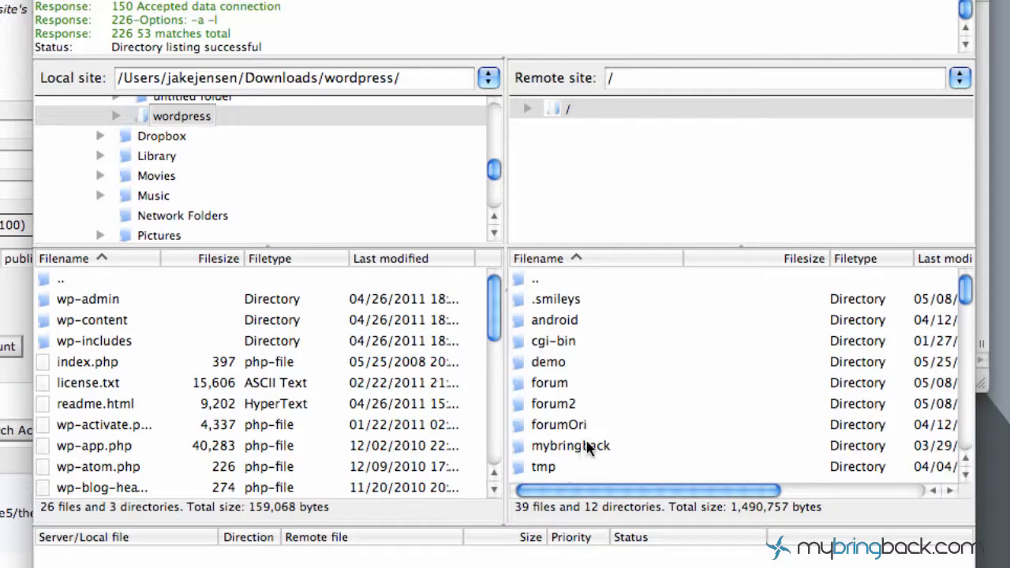
# - Open the remote demo folder on the server, which is empty
pyautogui.click(565, 360)
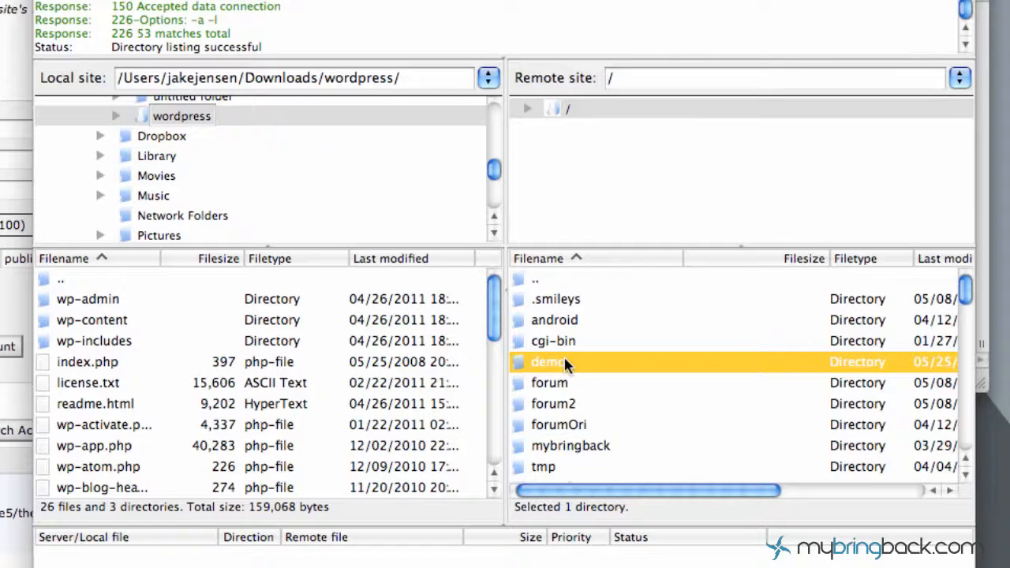
pyautogui.rightClick(565, 360)
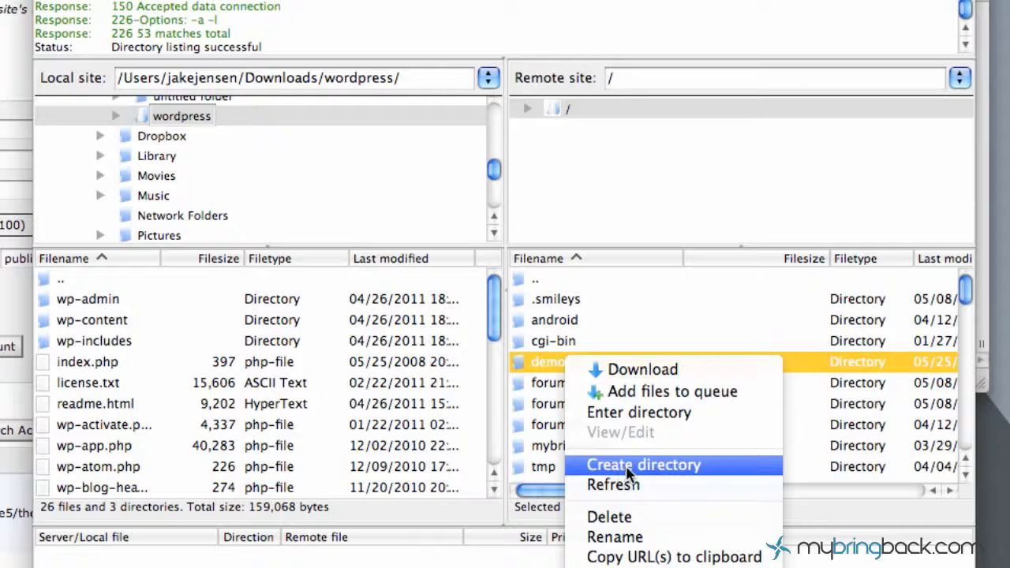
pyautogui.click(550, 364)
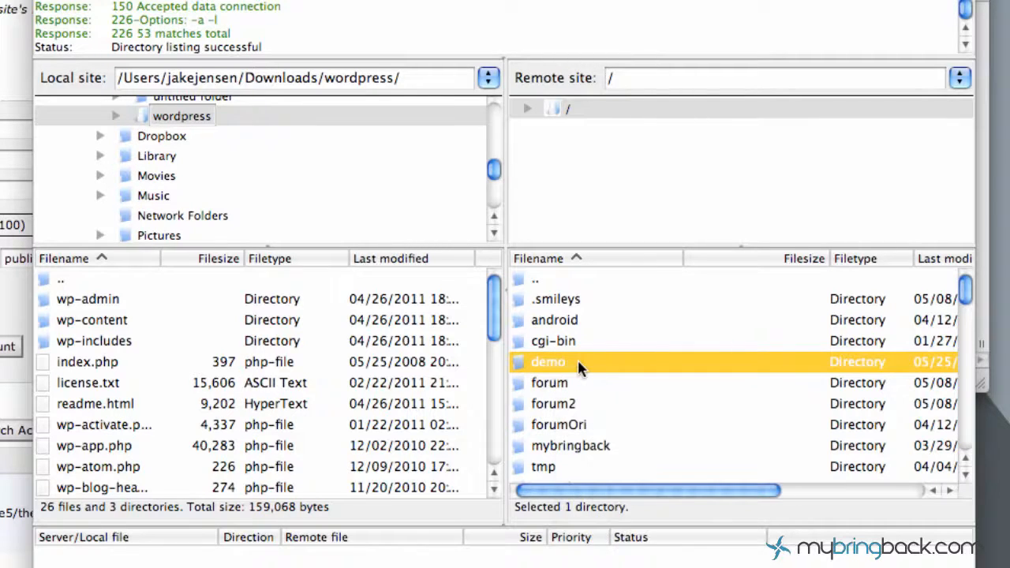
pyautogui.doubleClick(567, 362)
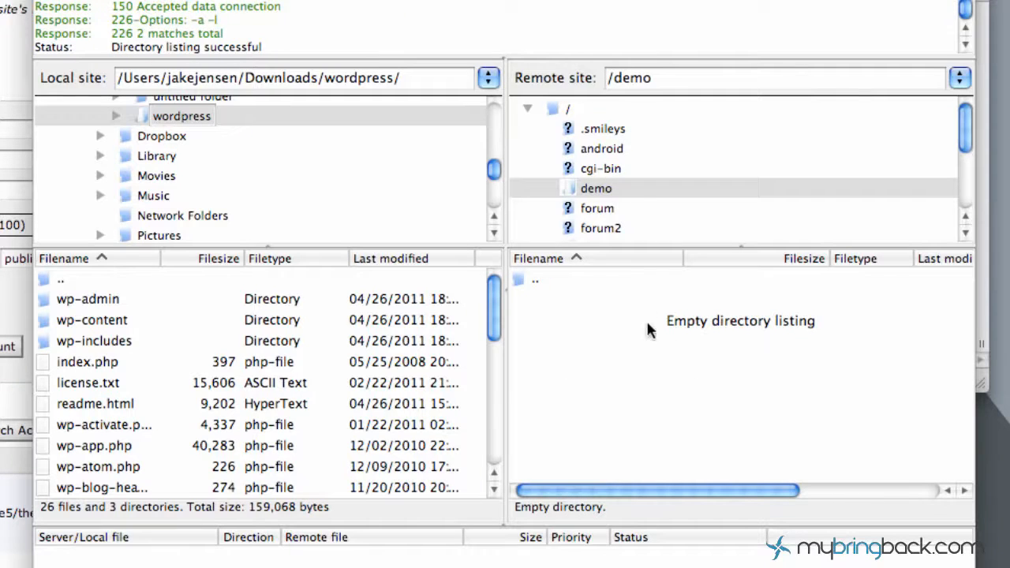
# - Select license.txt through wp-atom.php locally and drag the five files into remote /demo
pyautogui.scroll(-3, 624, 158)
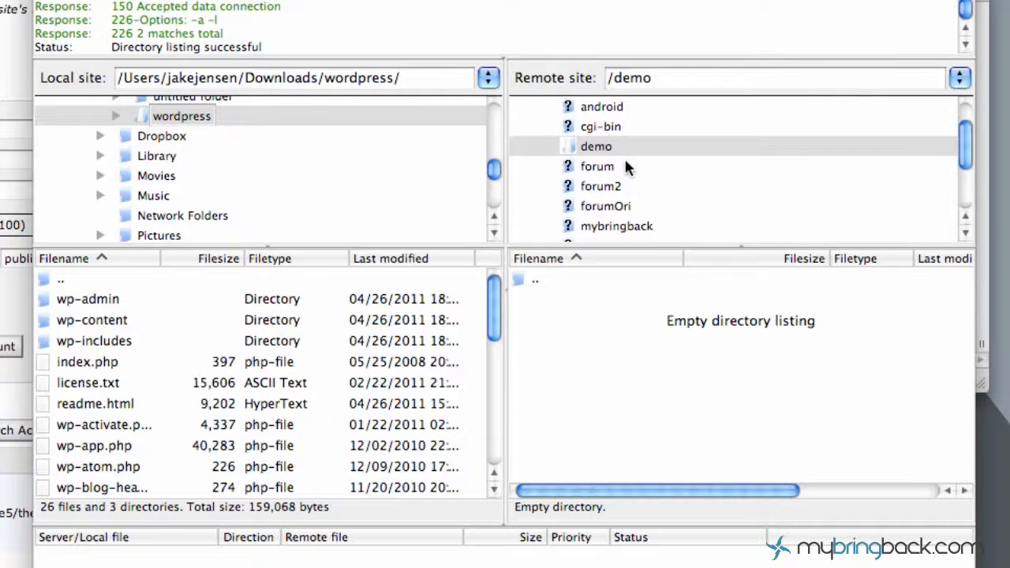
pyautogui.scroll(3, 624, 158)
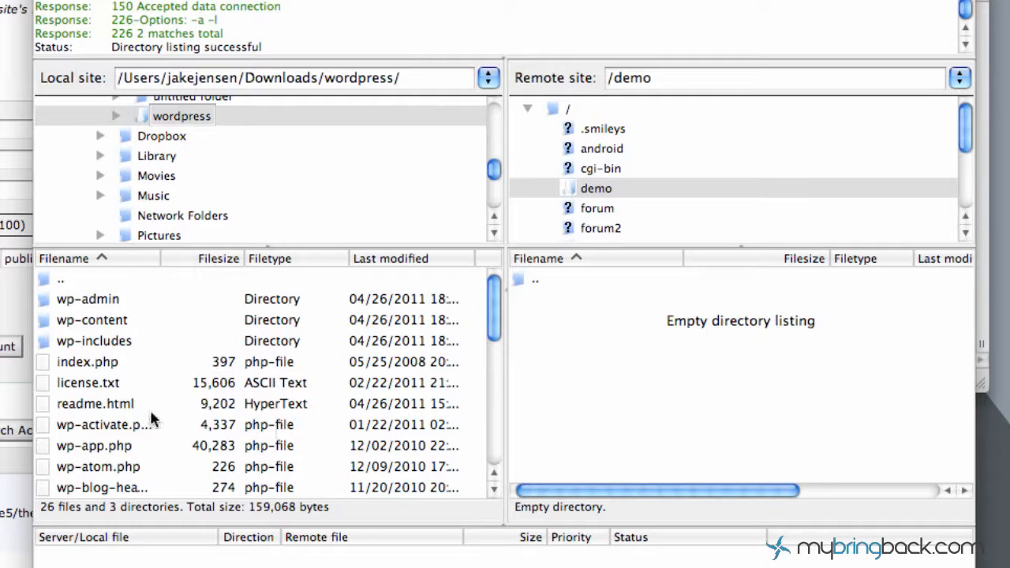
pyautogui.click(108, 410)
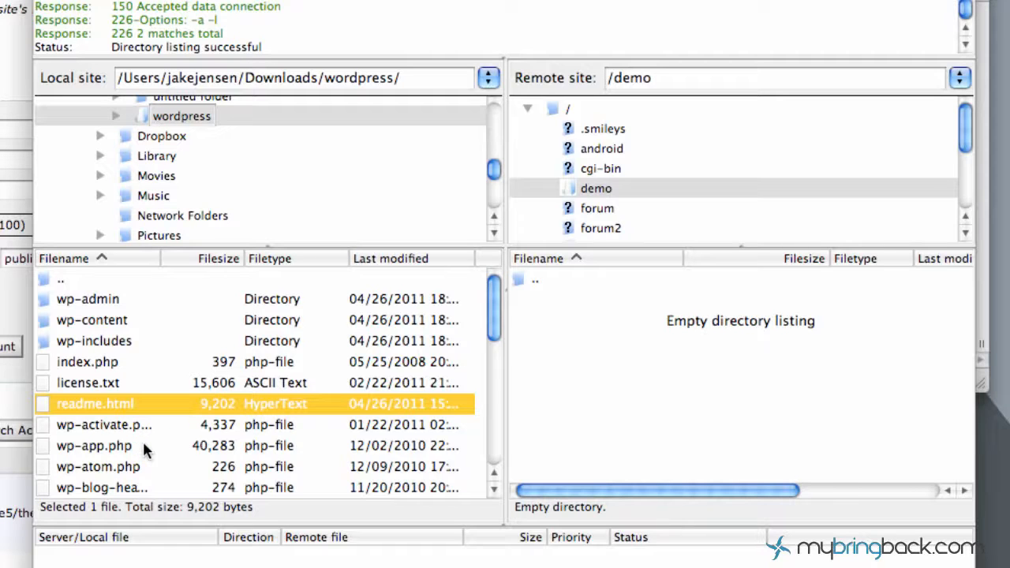
pyautogui.click(101, 383)
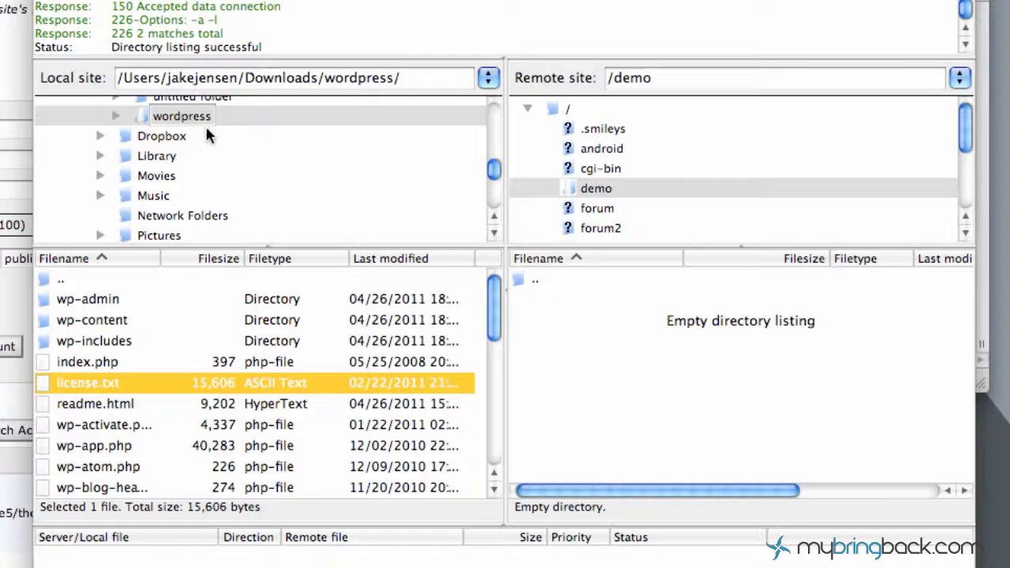
pyautogui.scroll(2, 210, 176)
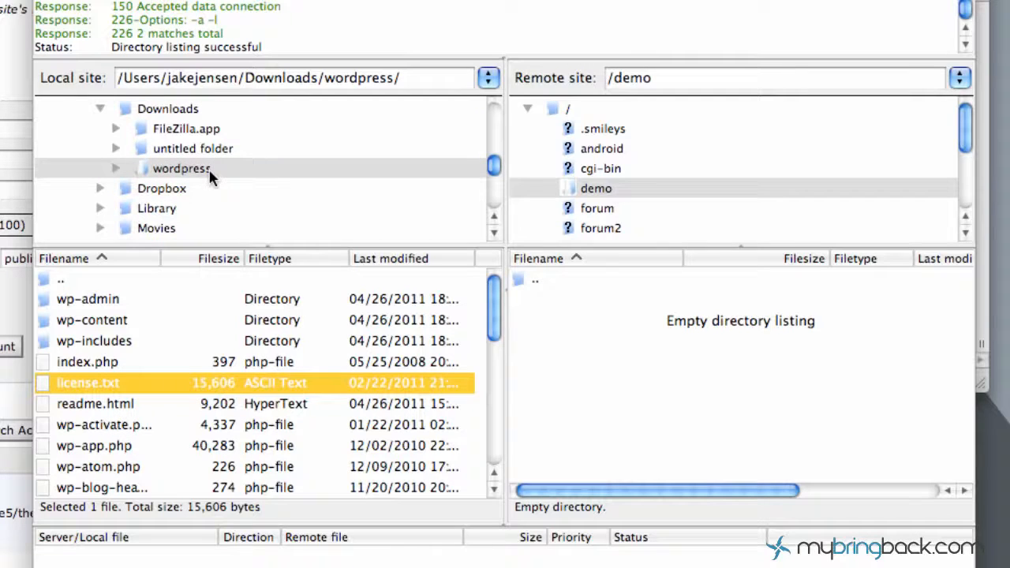
pyautogui.keyDown('shift'); pyautogui.click(121, 467); pyautogui.keyUp('shift')
pyautogui.moveTo(107, 427); pyautogui.dragTo(535, 431)
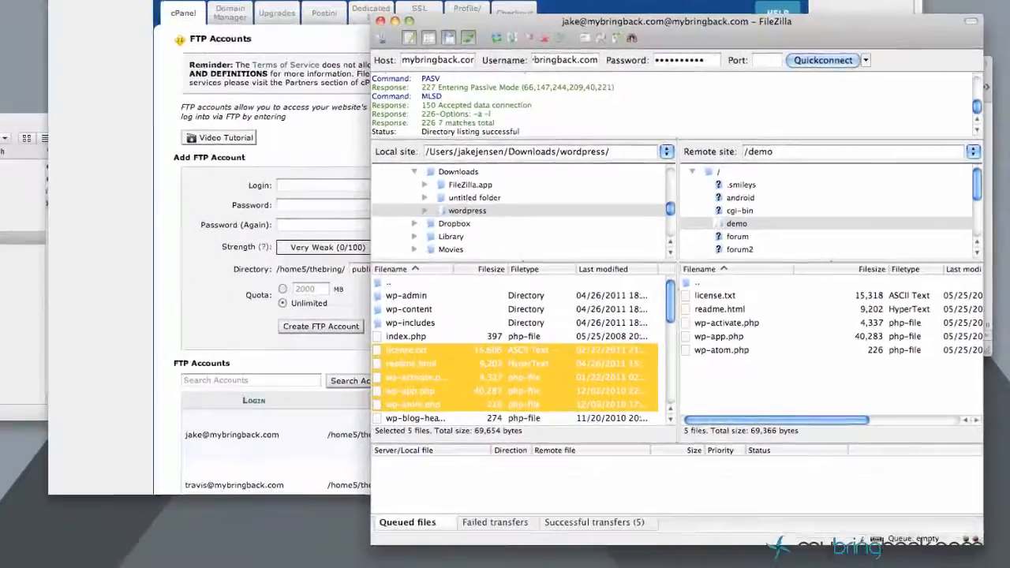
pyautogui.click(987, 85)
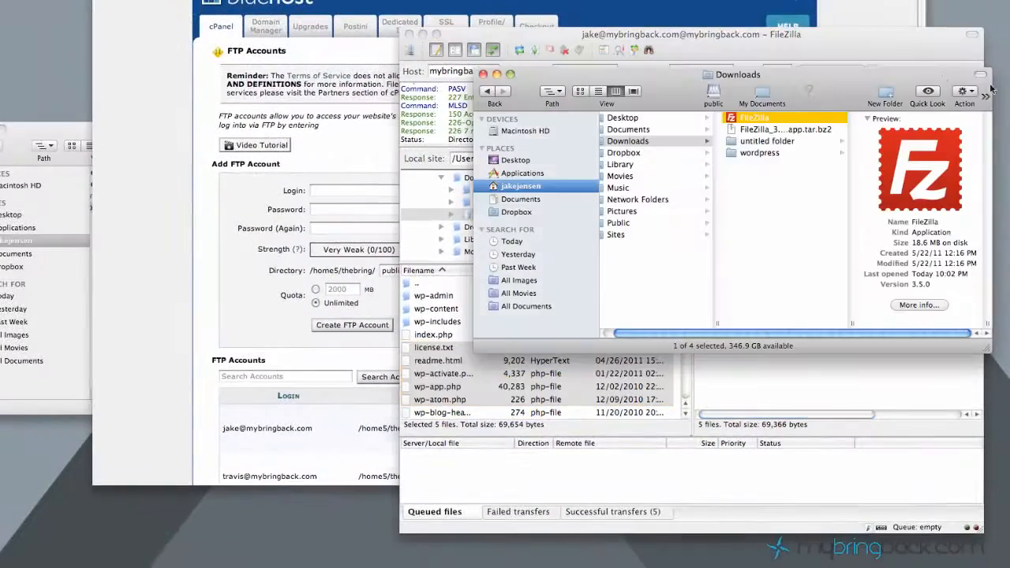
# - From Finder's wordpress folder, drag wp-atom.php through wp-commentsrss2.php onto FileZilla's /demo list
pyautogui.moveTo(908, 75); pyautogui.dragTo(414, 147)
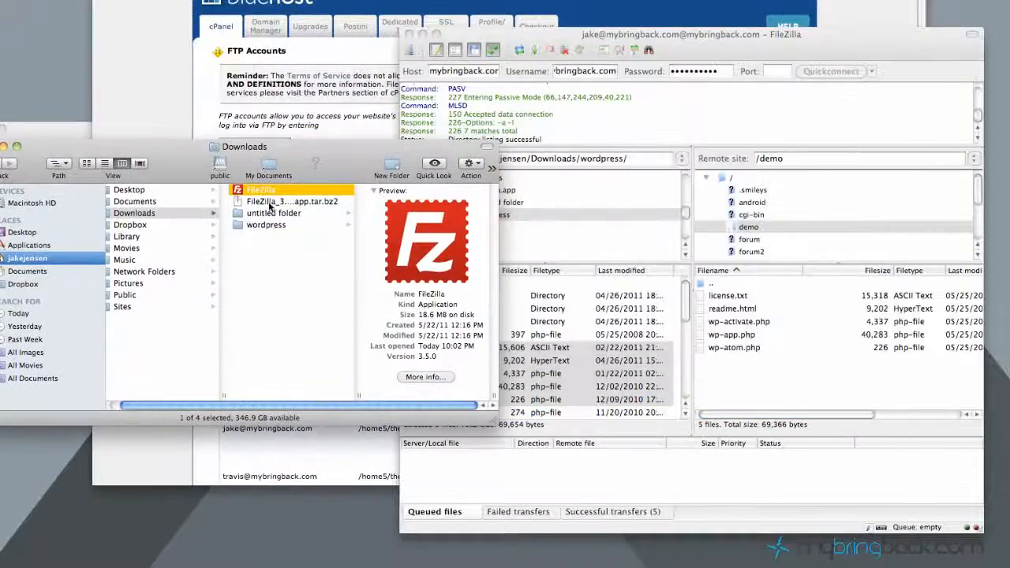
pyautogui.click(271, 203)
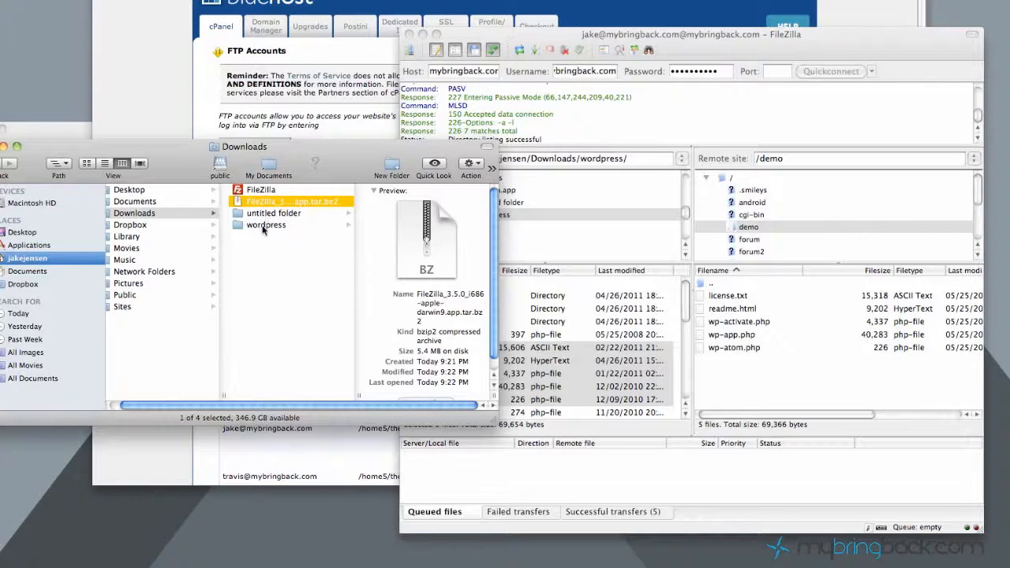
pyautogui.click(264, 226)
pyautogui.click(408, 271)
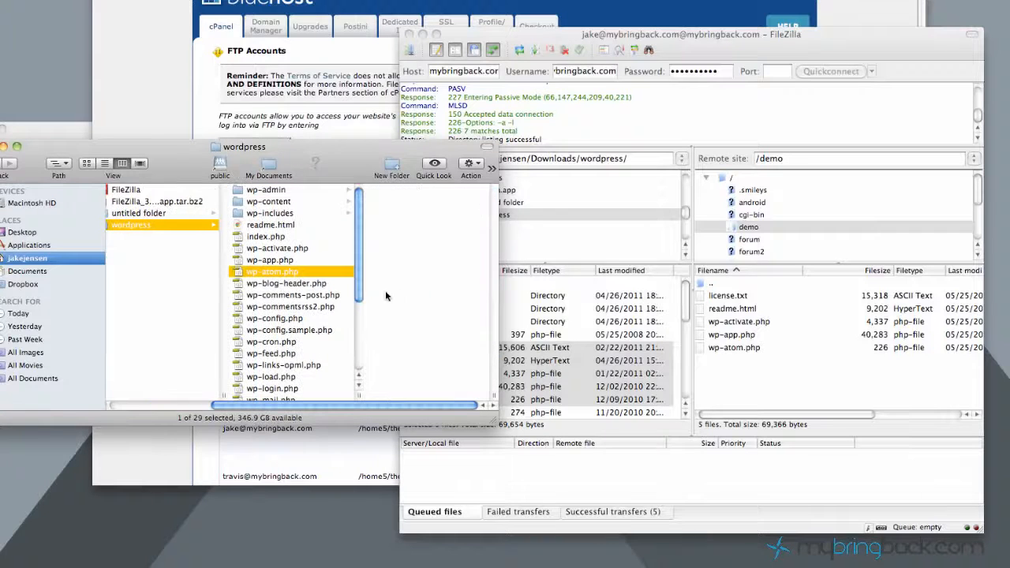
pyautogui.keyDown('shift'); pyautogui.click(282, 307); pyautogui.keyUp('shift')
pyautogui.moveTo(268, 287); pyautogui.dragTo(774, 374)
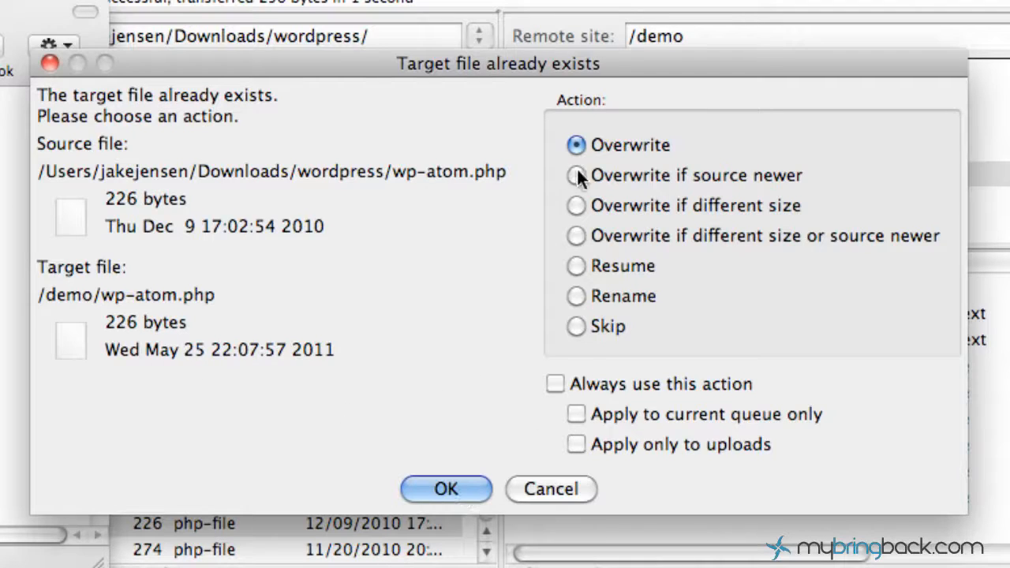
# - Overwrite wp-atom.php, skip downloading license.txt, and select all eight files in /demo
pyautogui.click(459, 487)
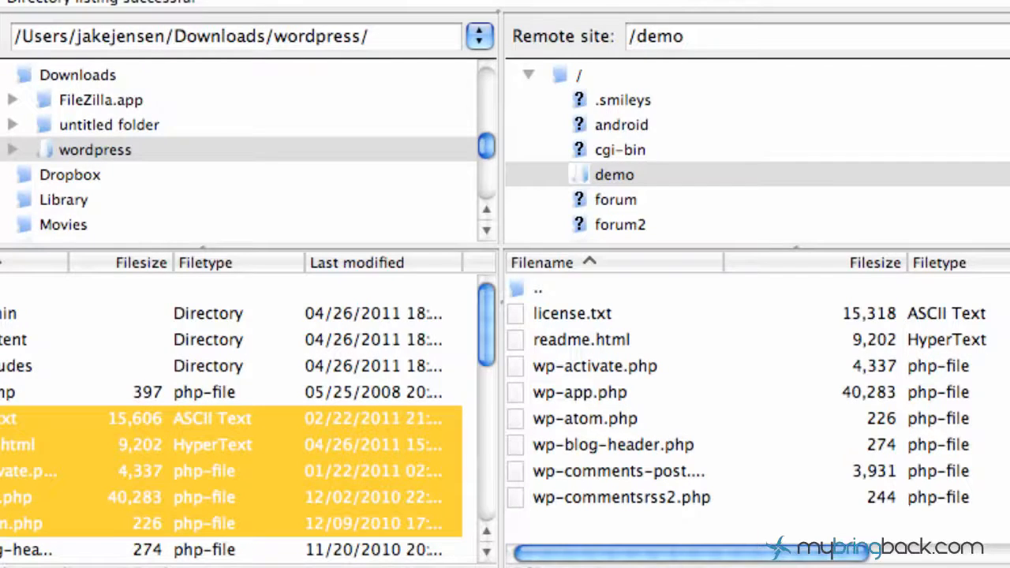
pyautogui.press('super+Tab')
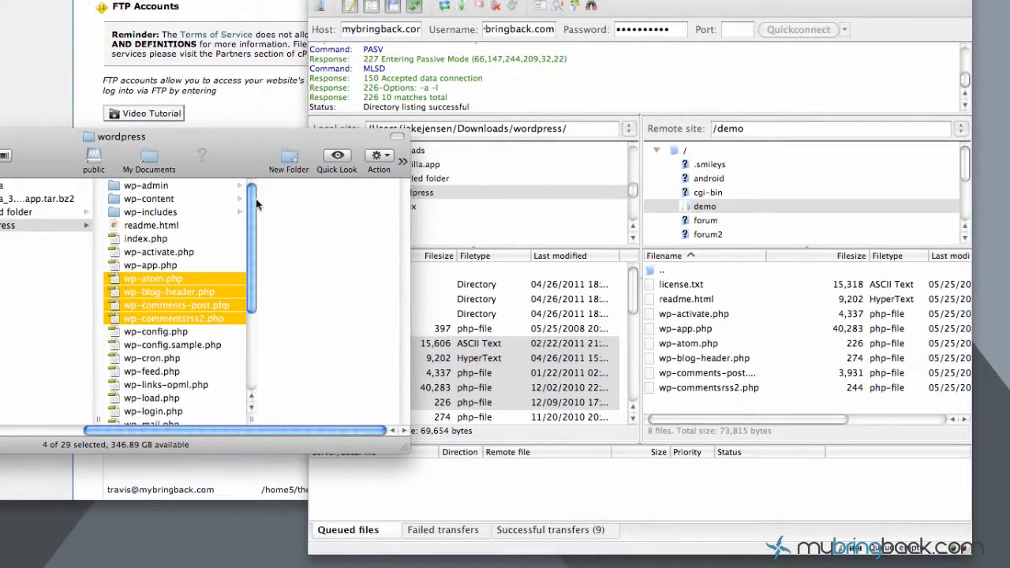
pyautogui.click(700, 409)
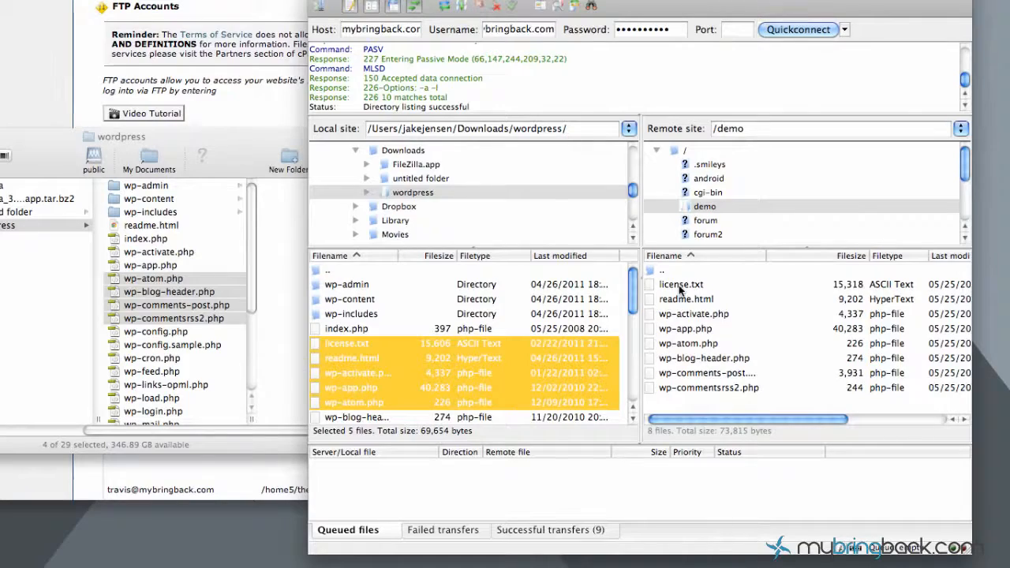
pyautogui.doubleClick(680, 285)
pyautogui.click(685, 386)
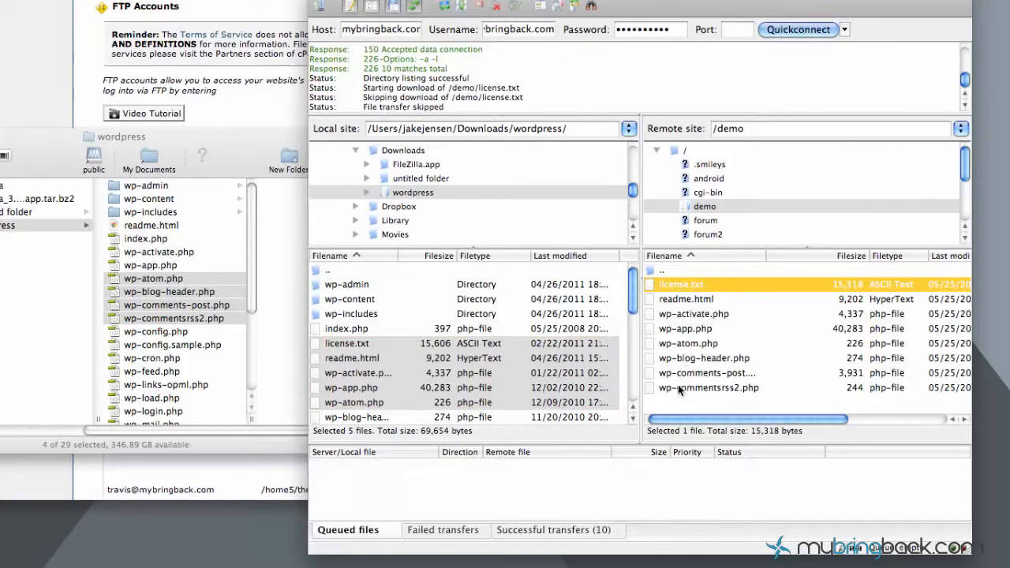
pyautogui.keyDown('shift'); pyautogui.click(698, 386); pyautogui.keyUp('shift')
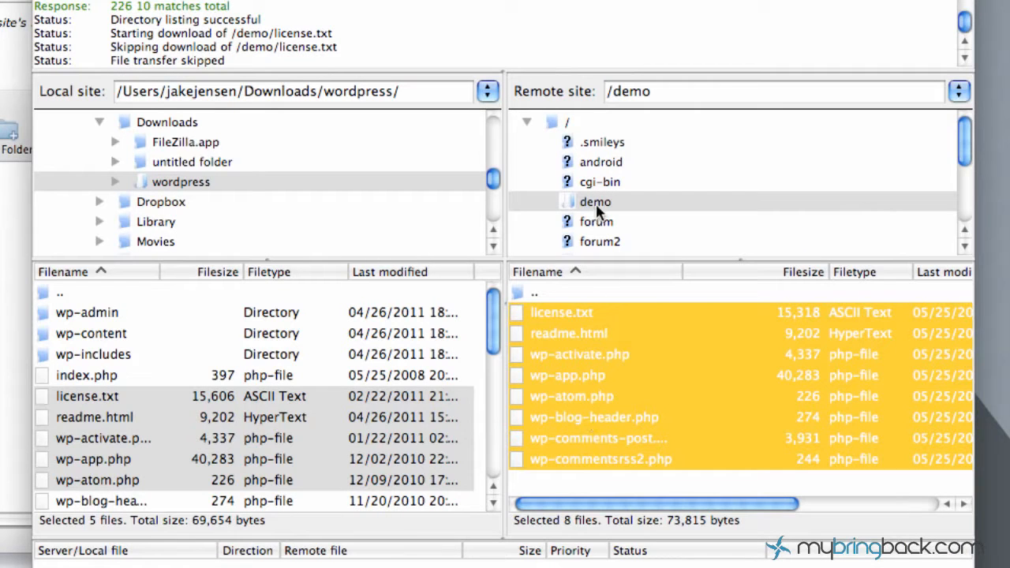
# - Delete the eight selected files from the remote /demo folder and confirm the deletion
pyautogui.rightClick(585, 375)
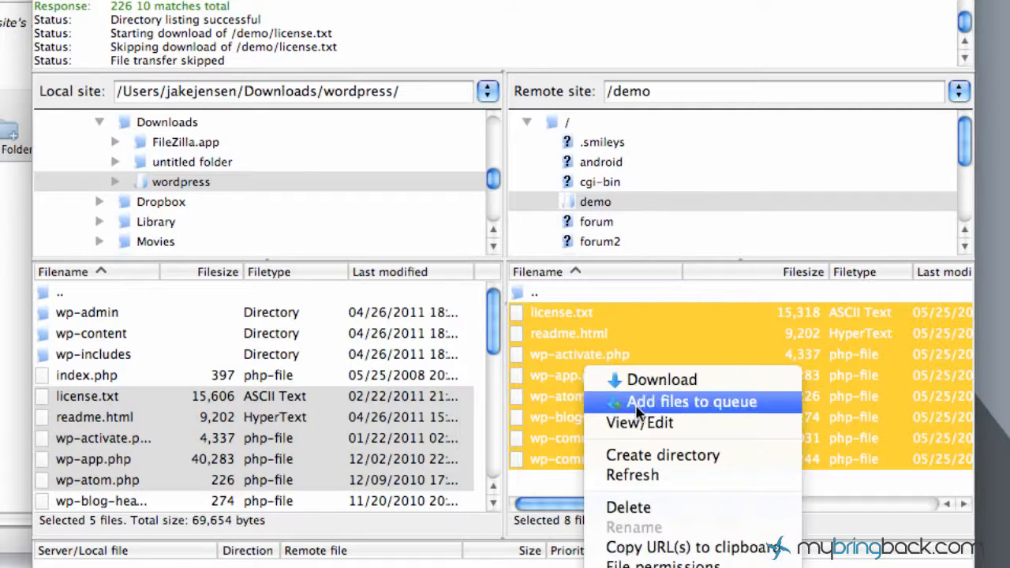
pyautogui.click(657, 505)
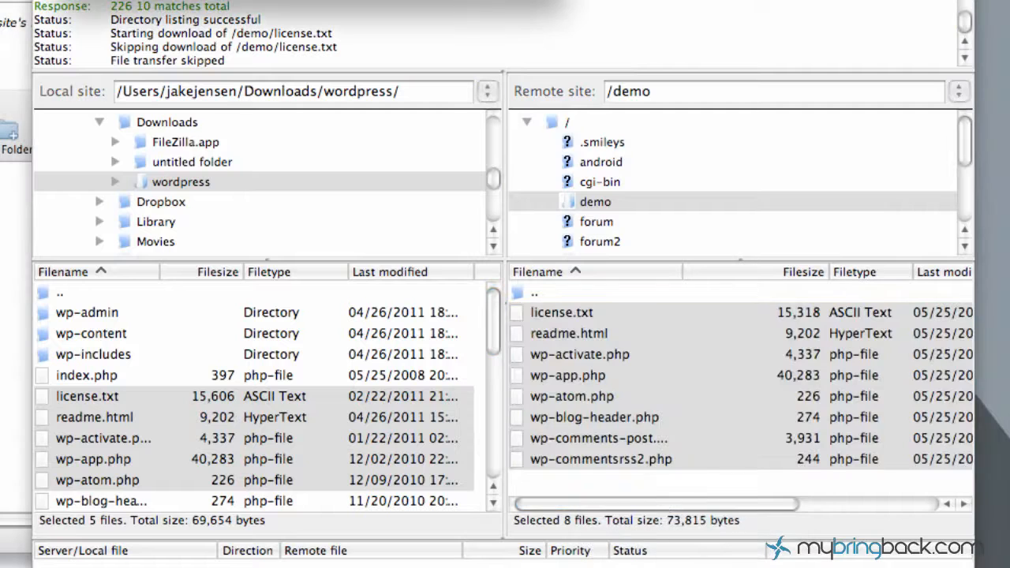
pyautogui.click(517, 2)
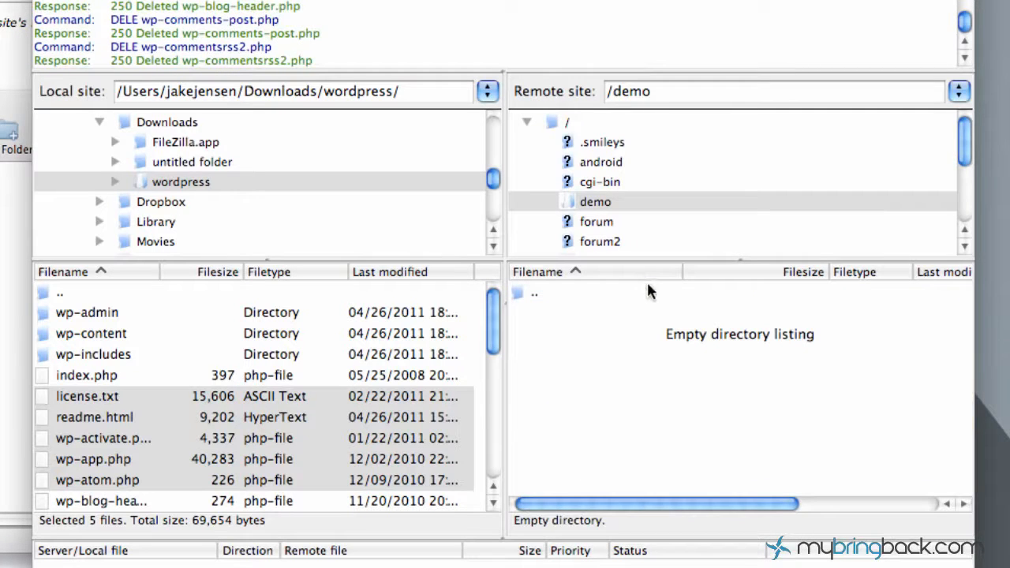